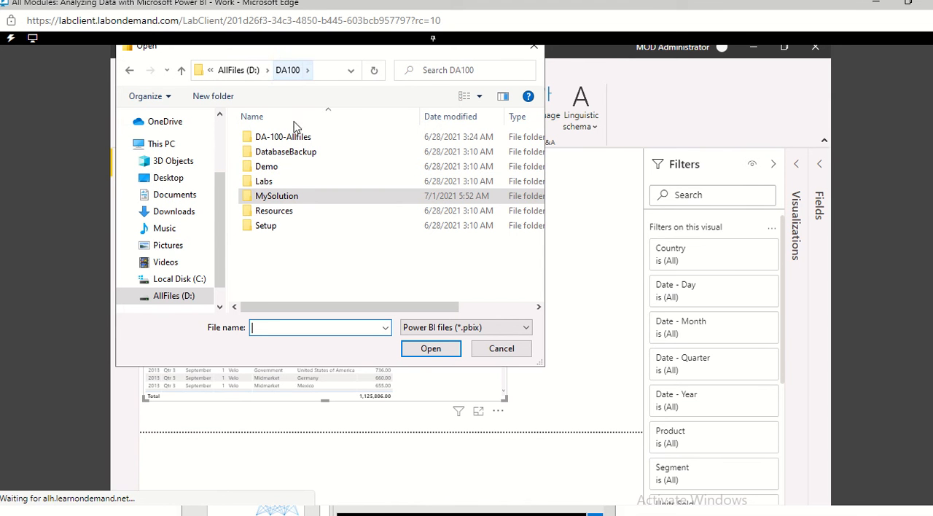
Step: Try to open Sales Exploration.pbix from the Solution subfolder of the 11-perform-data-analysis lab folder in Labs
{"action": "double_click", "coordinate": [268, 183]}
{"action": "scroll", "coordinate": [312, 267], "scroll_direction": "right", "scroll_amount": 3}
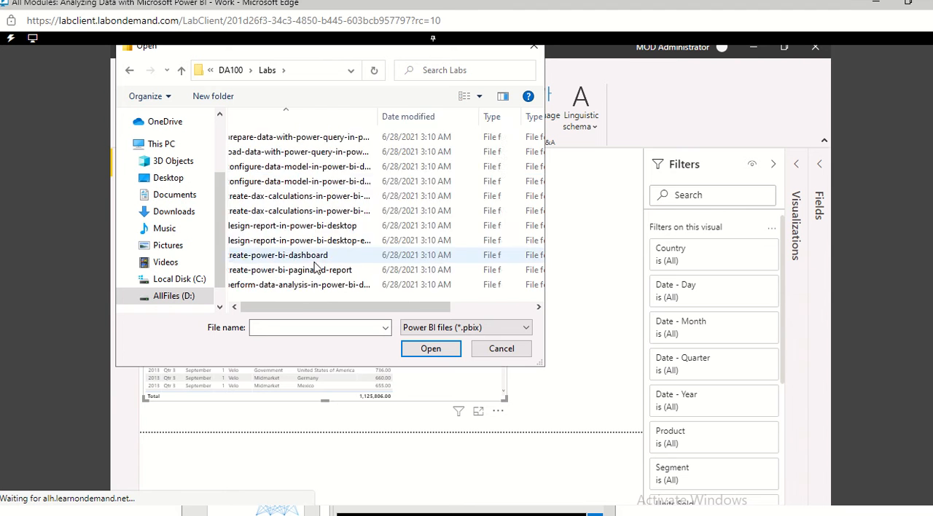
{"action": "left_click_drag", "start_coordinate": [336, 308], "coordinate": [218, 309]}
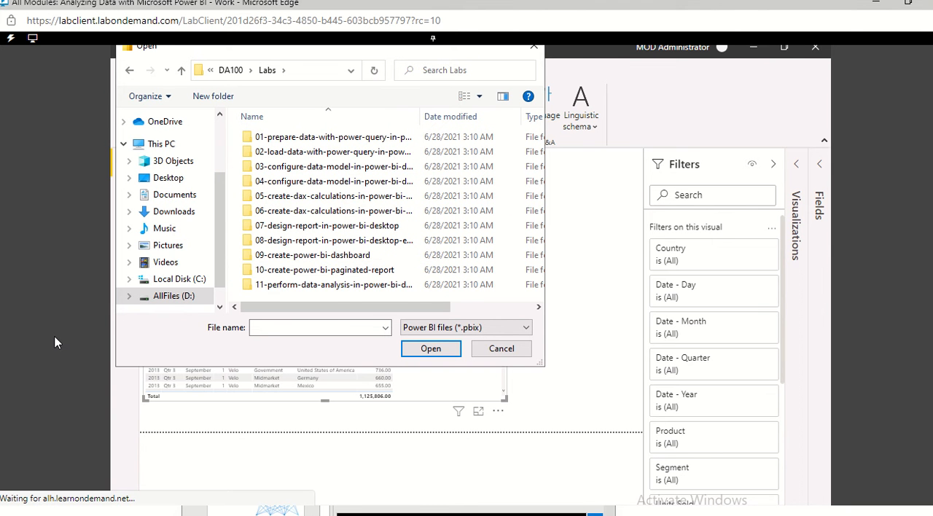
{"action": "double_click", "coordinate": [256, 285]}
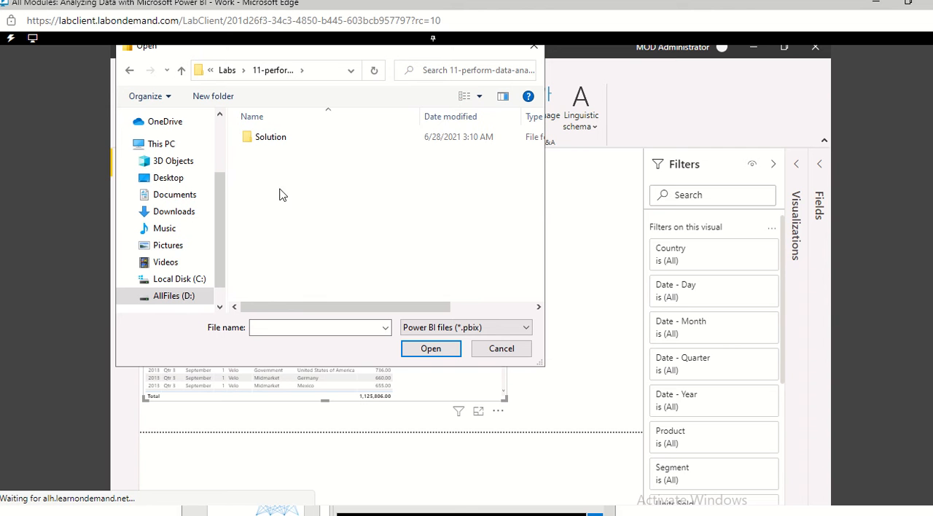
{"action": "double_click", "coordinate": [281, 143]}
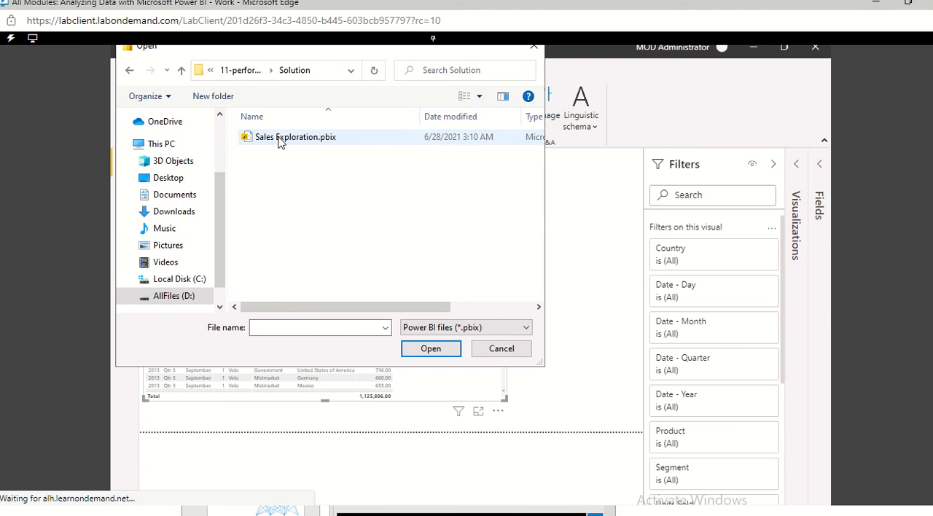
{"action": "double_click", "coordinate": [281, 140]}
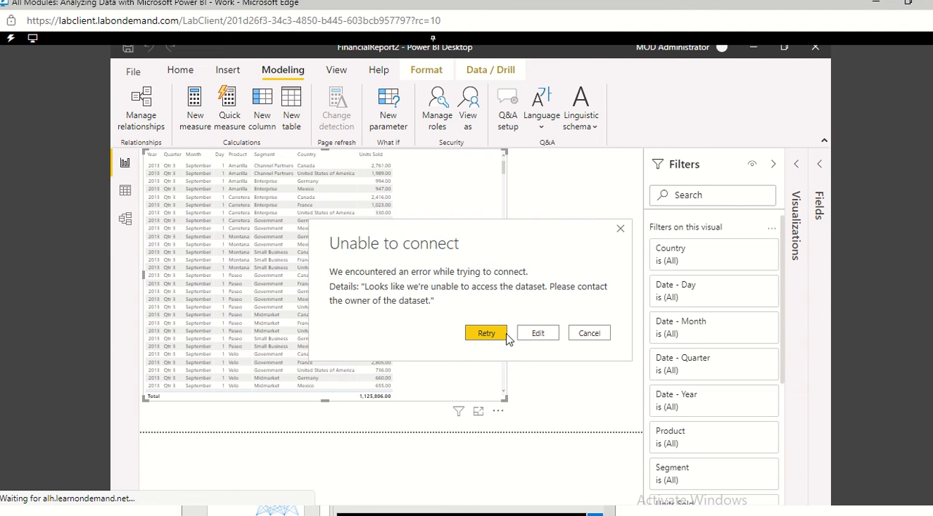
{"action": "left_click", "coordinate": [589, 334]}
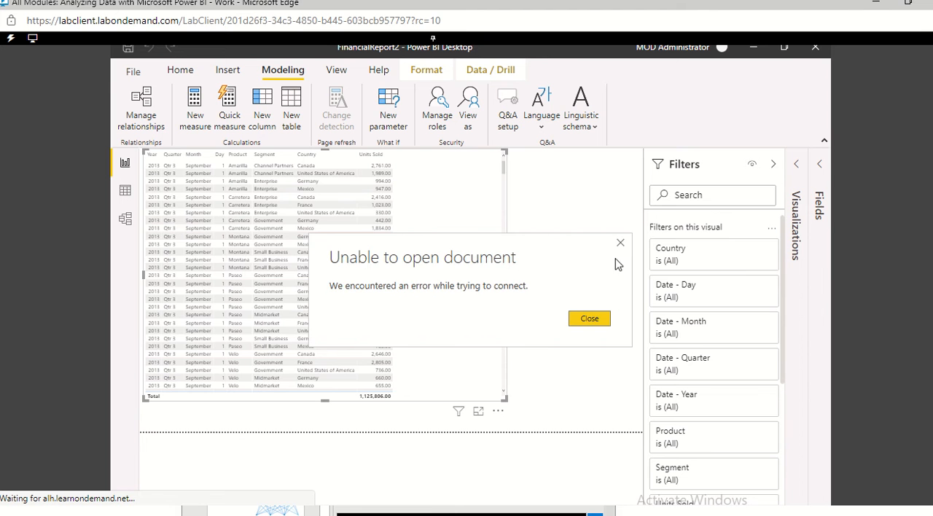
{"action": "left_click", "coordinate": [621, 243]}
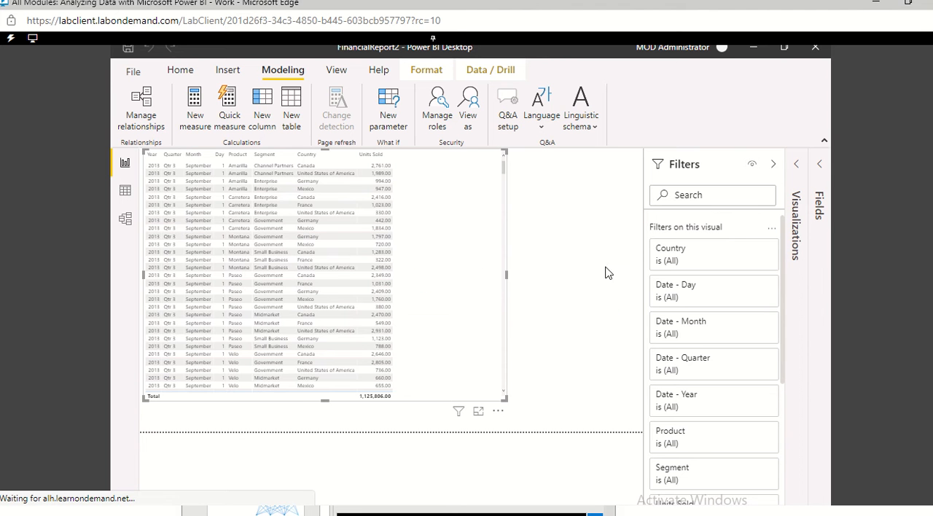
{"action": "left_click", "coordinate": [135, 72]}
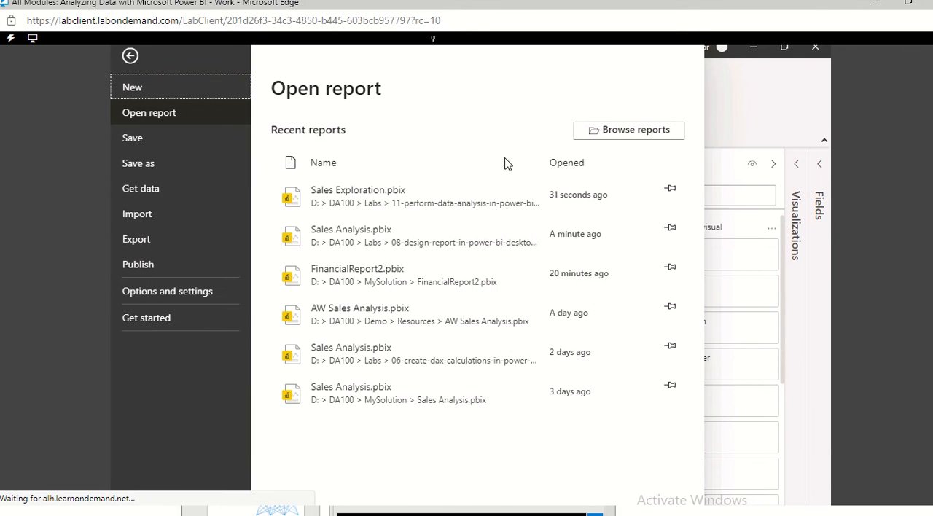
{"action": "left_click", "coordinate": [737, 118]}
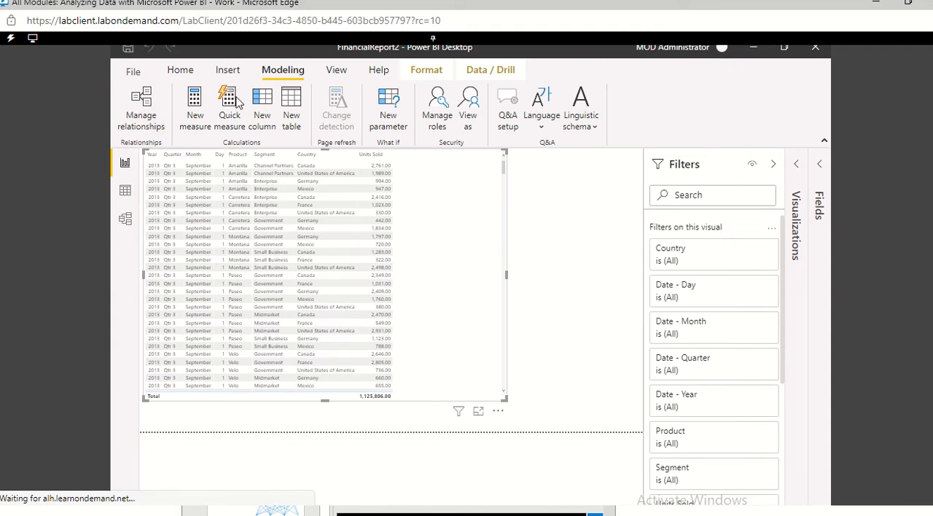
{"action": "left_click", "coordinate": [797, 170]}
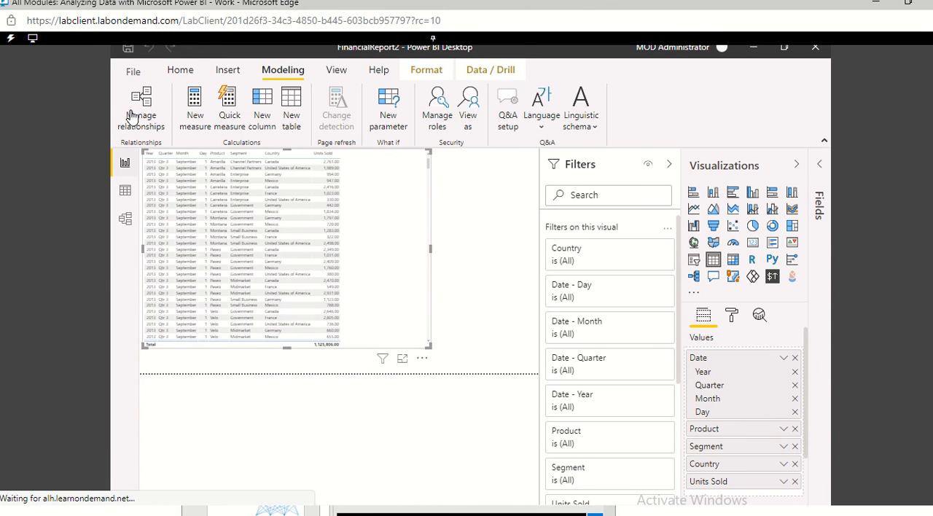
{"action": "left_click", "coordinate": [134, 71]}
{"action": "mouse_move", "coordinate": [141, 115]}
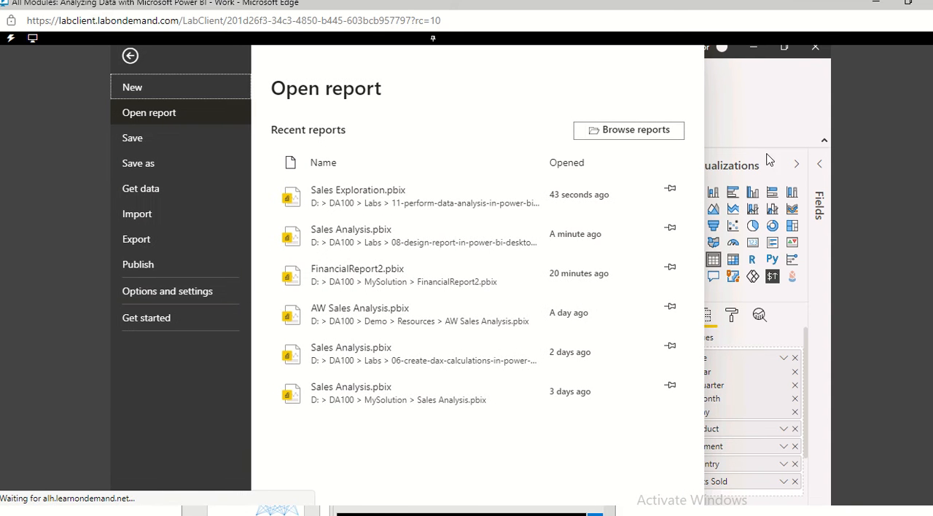
Step: Close the FinancialReport2 report without saving the changes
{"action": "left_click", "coordinate": [815, 47]}
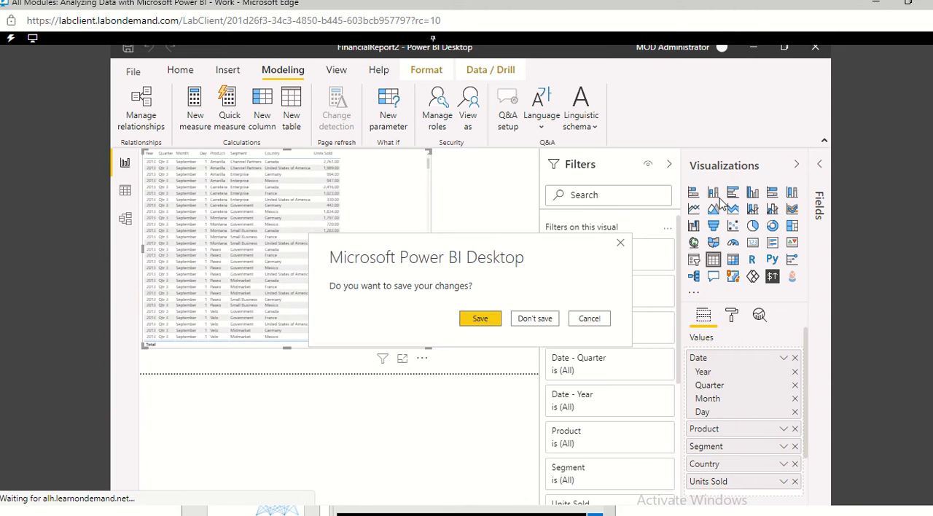
{"action": "left_click", "coordinate": [536, 320]}
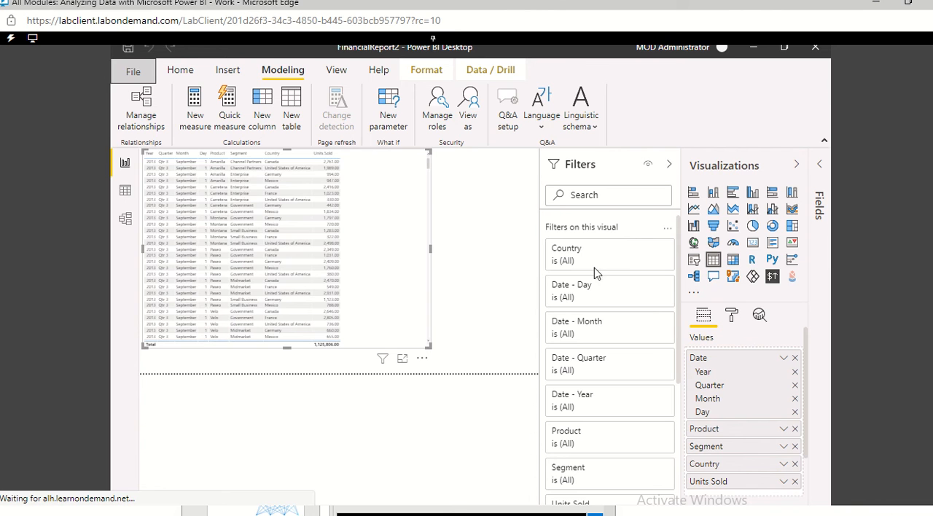
{"action": "left_click", "coordinate": [815, 50]}
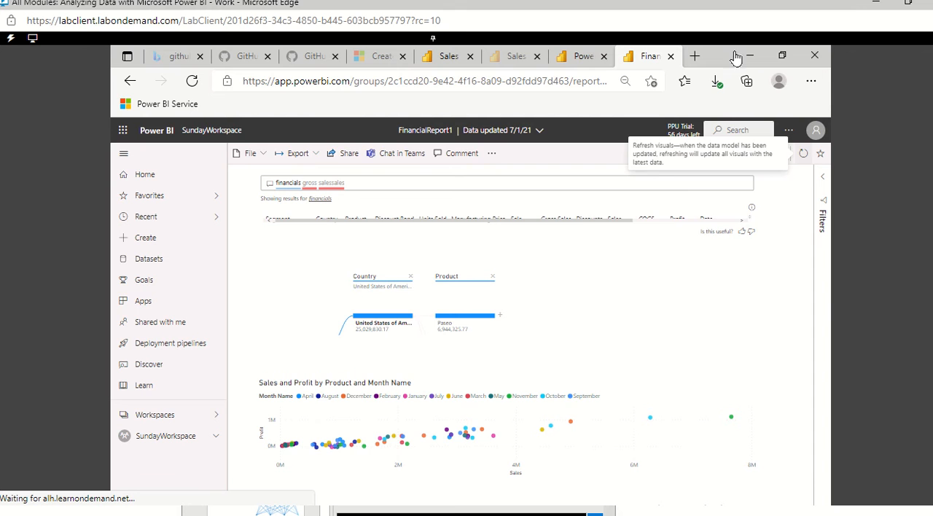
Step: Minimize the browser, launch Power BI Desktop from the desktop and dismiss its start screen to get a blank report
{"action": "left_click", "coordinate": [746, 60]}
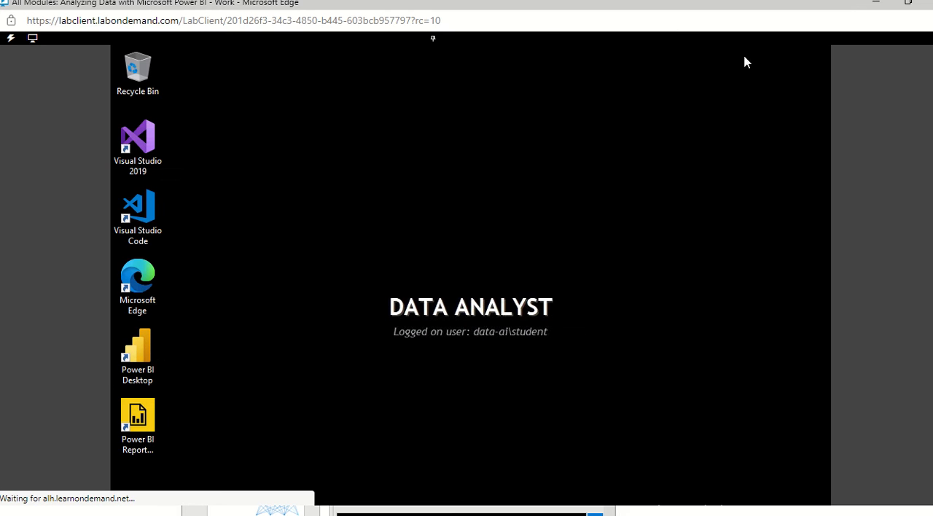
{"action": "double_click", "coordinate": [146, 348]}
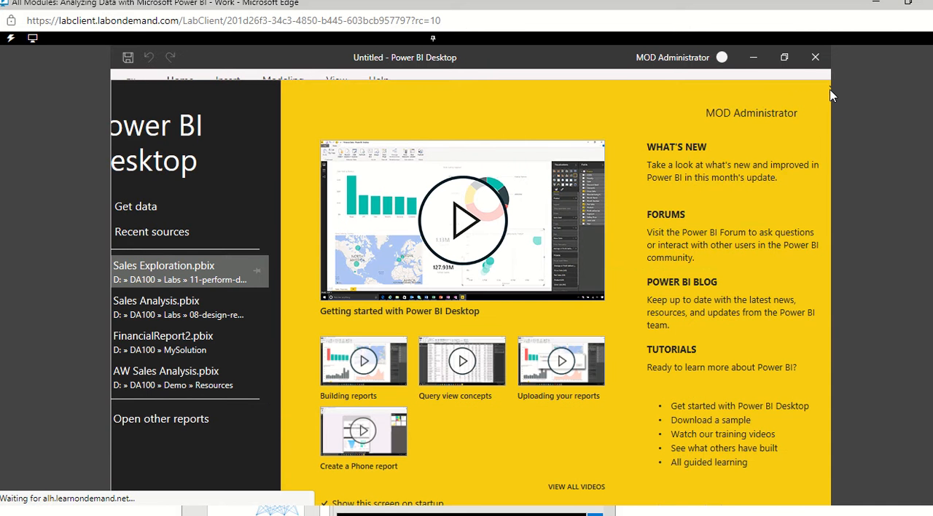
{"action": "left_click", "coordinate": [830, 91]}
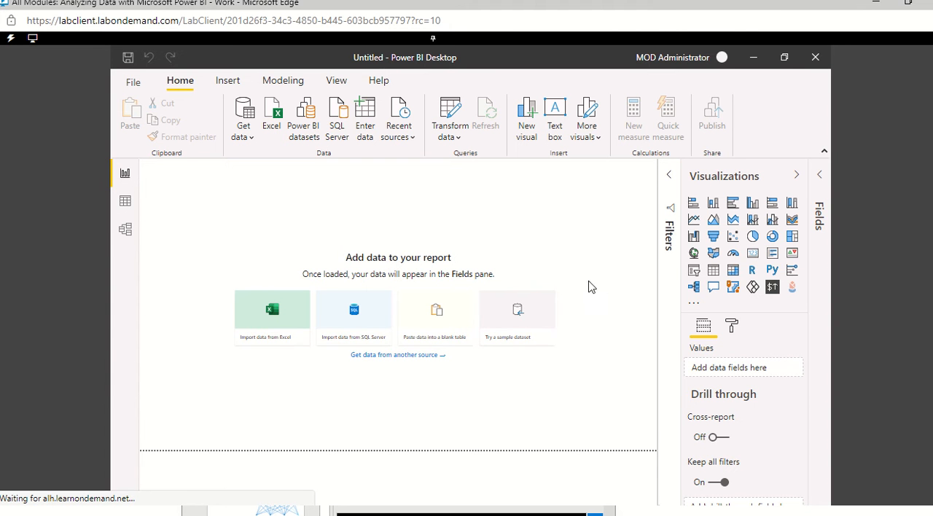
Step: Load the financials table from the built-in Financial Sample.xlsx sample dataset into the blank report
{"action": "left_click", "coordinate": [521, 312]}
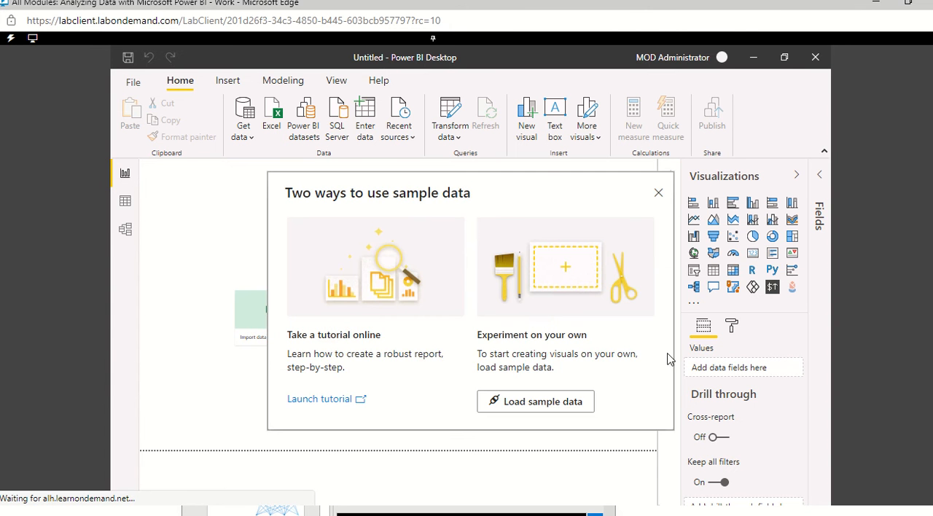
{"action": "left_click", "coordinate": [543, 405]}
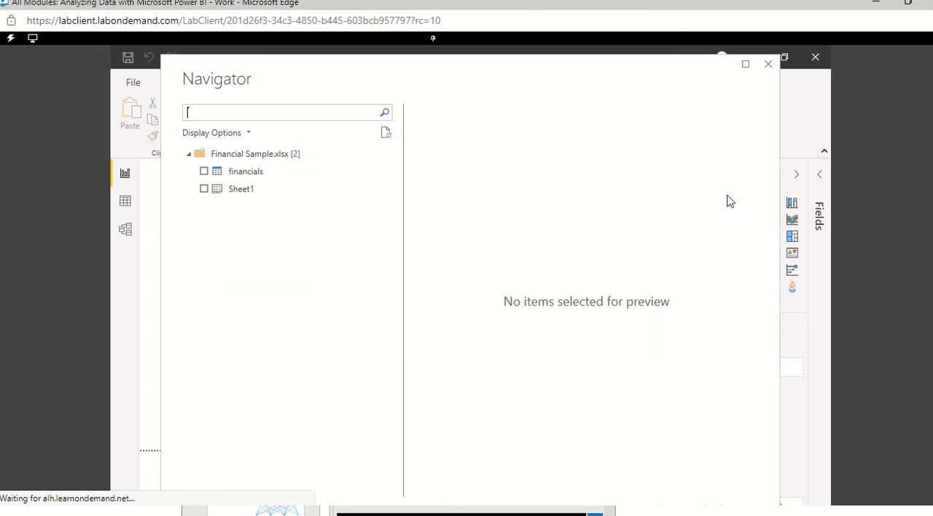
{"action": "left_click", "coordinate": [205, 172]}
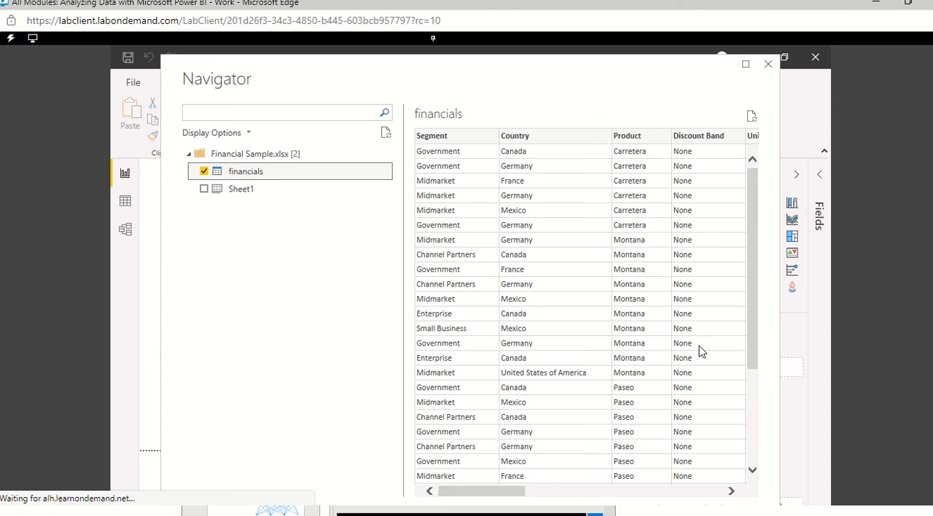
{"action": "left_click", "coordinate": [749, 428]}
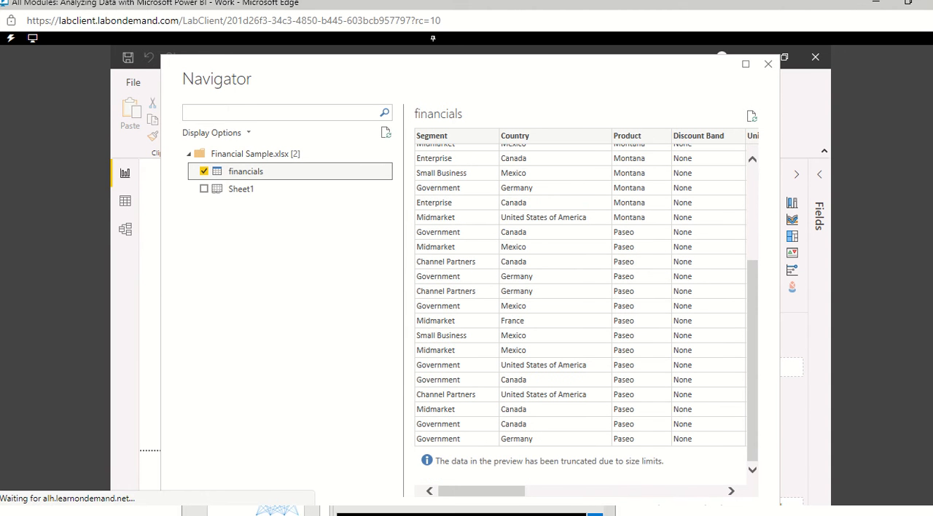
{"action": "scroll", "coordinate": [470, 273], "scroll_direction": "down", "scroll_amount": 2}
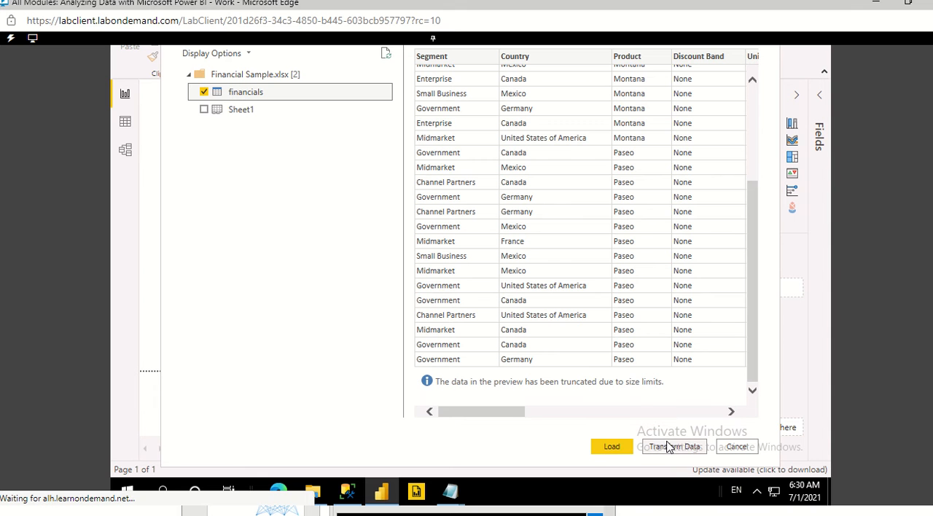
{"action": "left_click", "coordinate": [612, 447]}
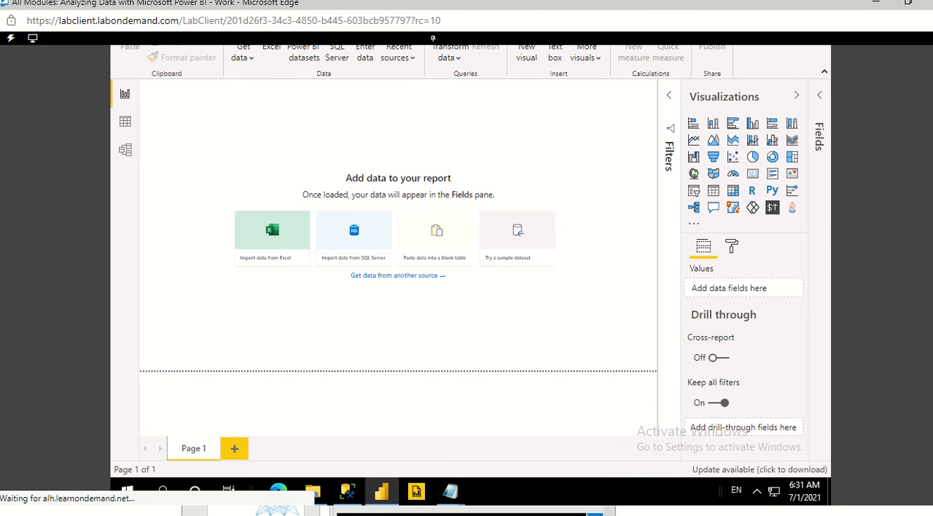
{"action": "scroll", "coordinate": [421, 332], "scroll_direction": "up", "scroll_amount": 2}
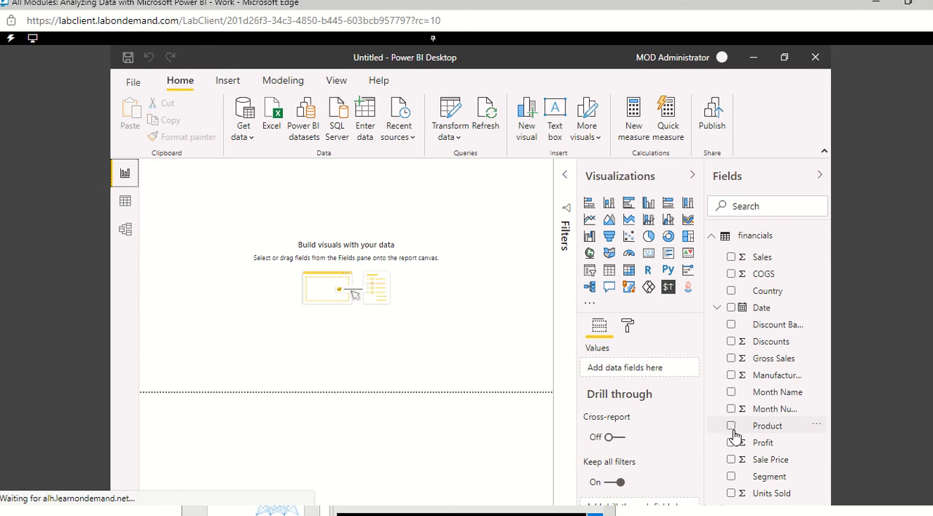
Step: Create a visual on the canvas from the financials fields Country, Product, Date, Sale Price and Profit
{"action": "left_click", "coordinate": [732, 292]}
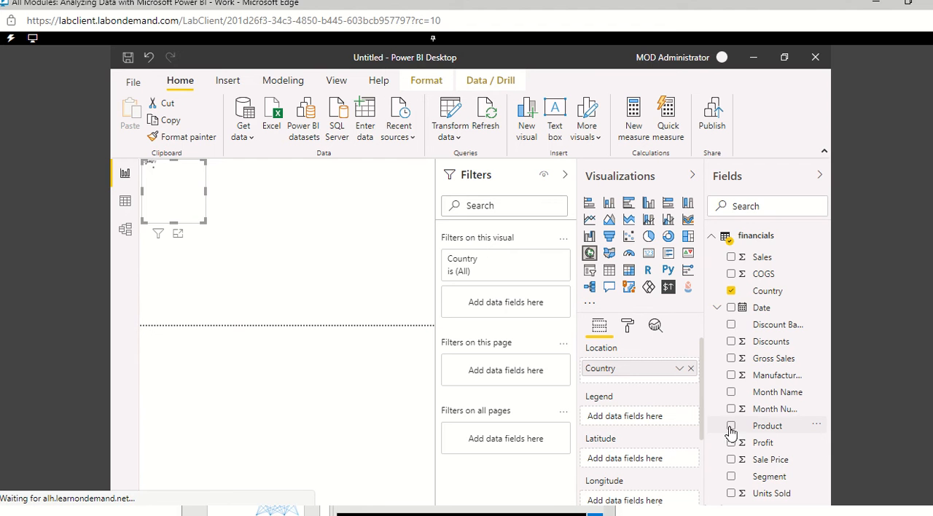
{"action": "left_click", "coordinate": [733, 428]}
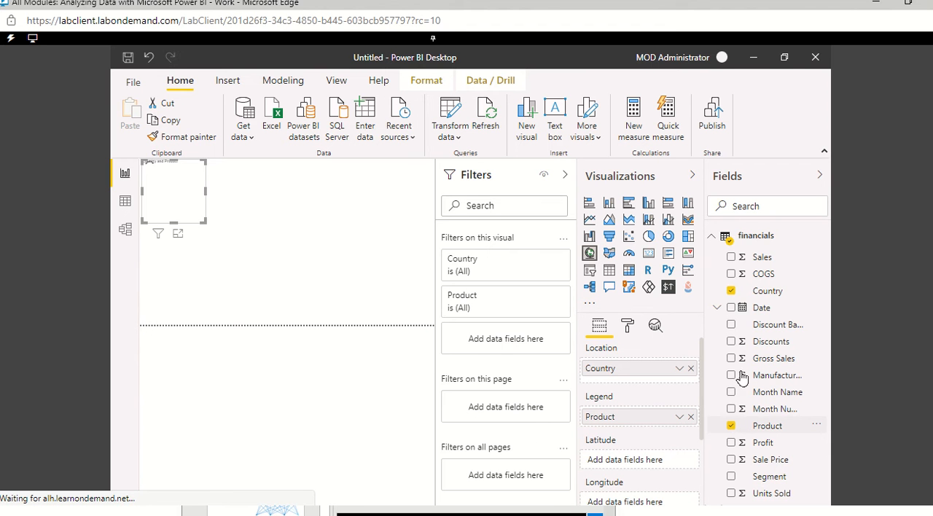
{"action": "left_click", "coordinate": [732, 310]}
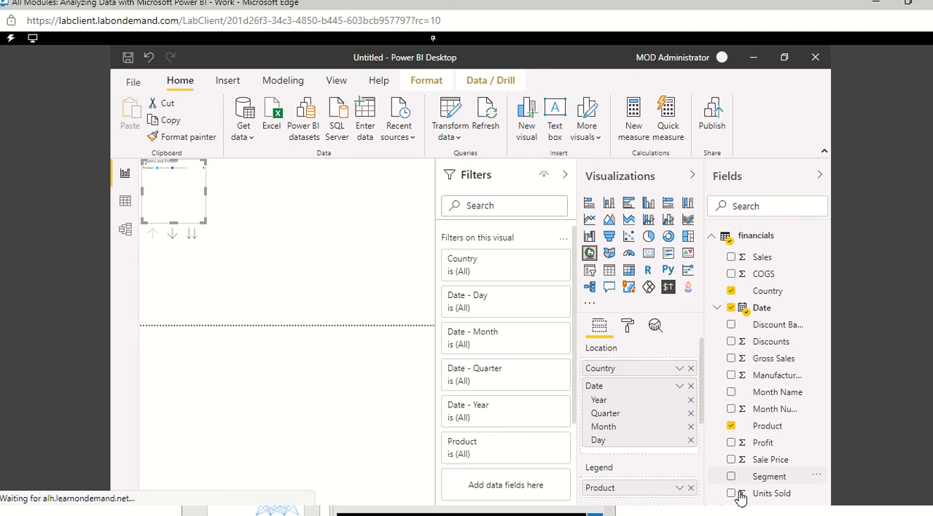
{"action": "left_click", "coordinate": [731, 460]}
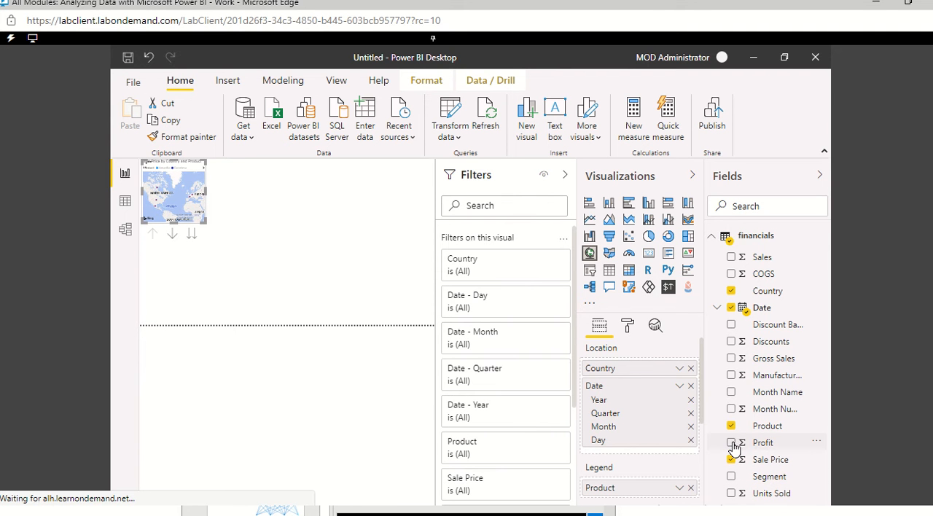
{"action": "left_click", "coordinate": [732, 443]}
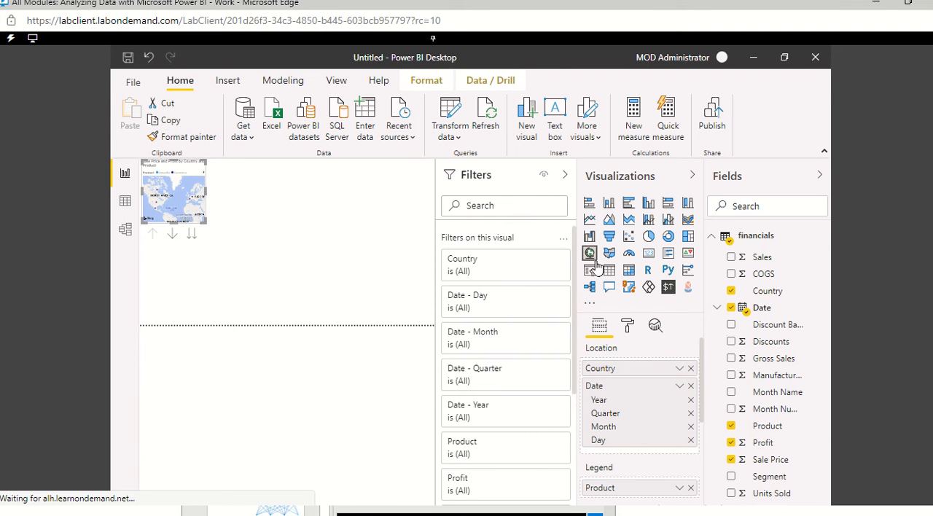
Step: Enlarge the map visual down to the page's lower edge and convert it to a table
{"action": "left_click_drag", "start_coordinate": [201, 220], "coordinate": [323, 289]}
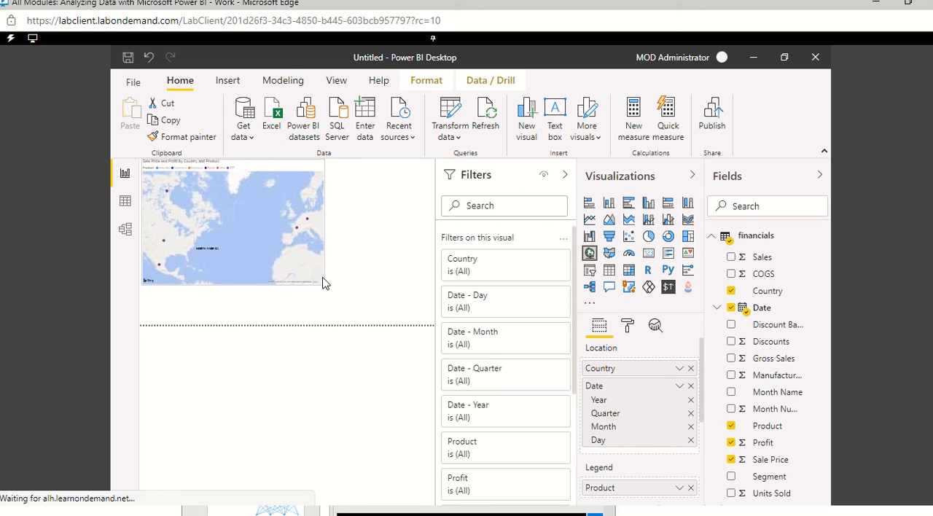
{"action": "left_click_drag", "start_coordinate": [324, 285], "coordinate": [349, 325]}
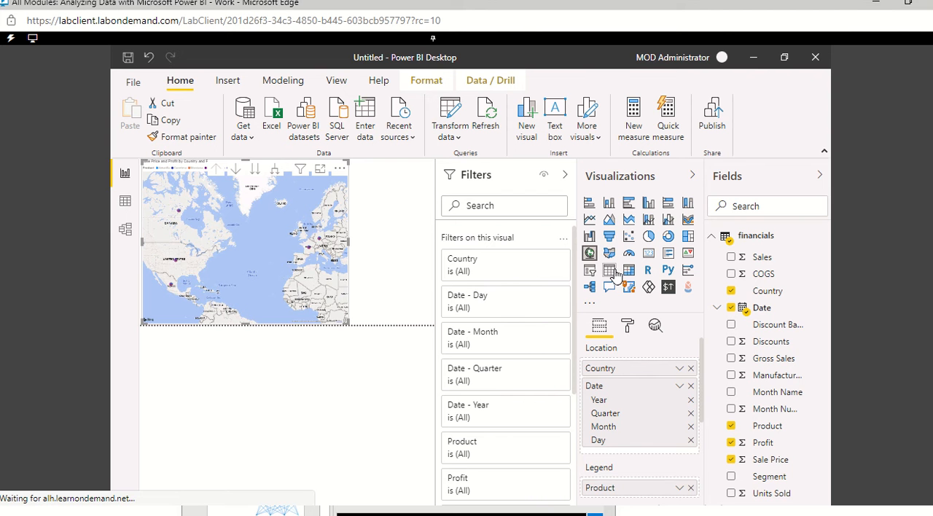
{"action": "left_click", "coordinate": [610, 271]}
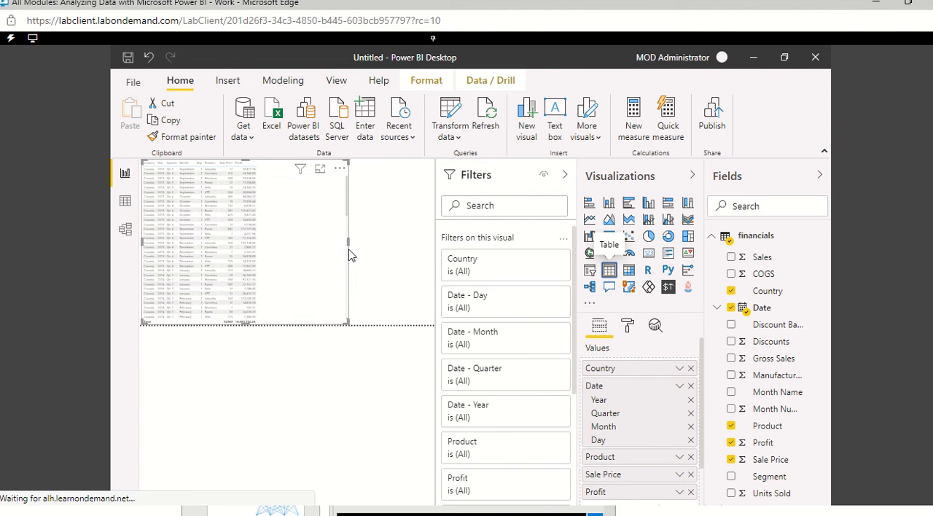
Step: Narrow the table visual to fit its columns, leaving the table selected
{"action": "left_click_drag", "start_coordinate": [270, 242], "coordinate": [261, 241]}
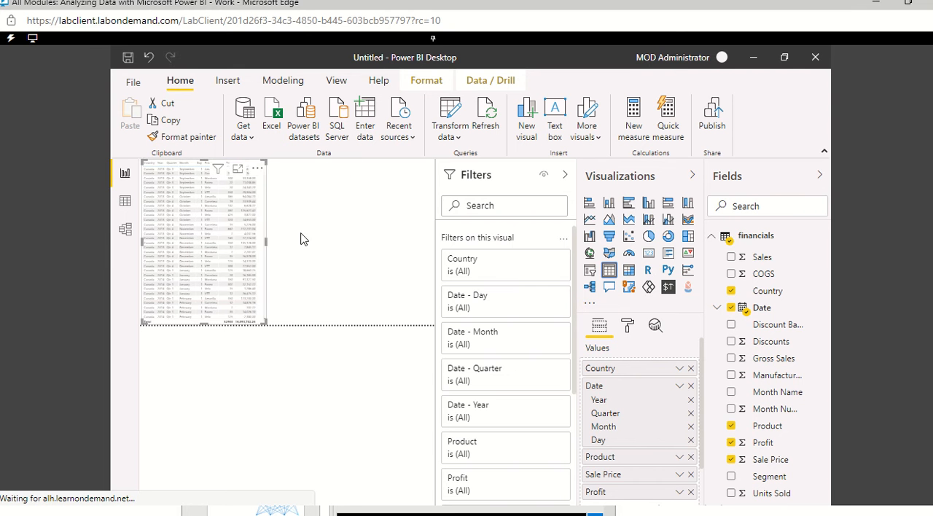
{"action": "left_click", "coordinate": [271, 241]}
{"action": "scroll", "coordinate": [265, 241], "scroll_direction": "down", "scroll_amount": 3}
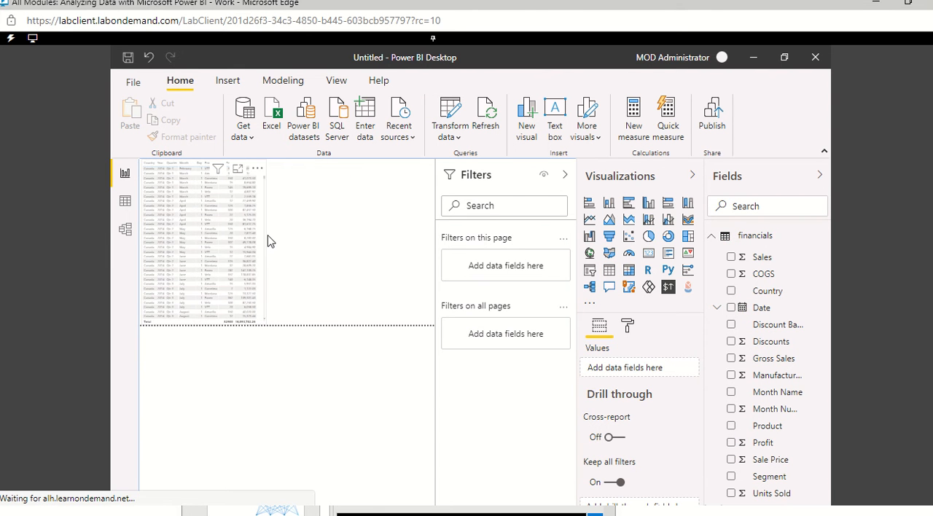
{"action": "left_click", "coordinate": [264, 249]}
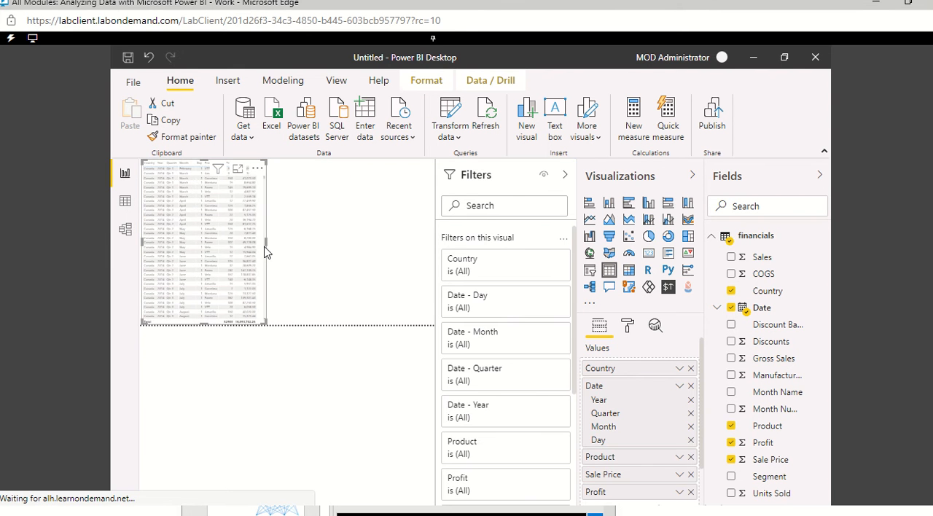
Step: Duplicate the financials table visual on the page and place the copy beside the original
{"action": "right_click", "coordinate": [264, 250]}
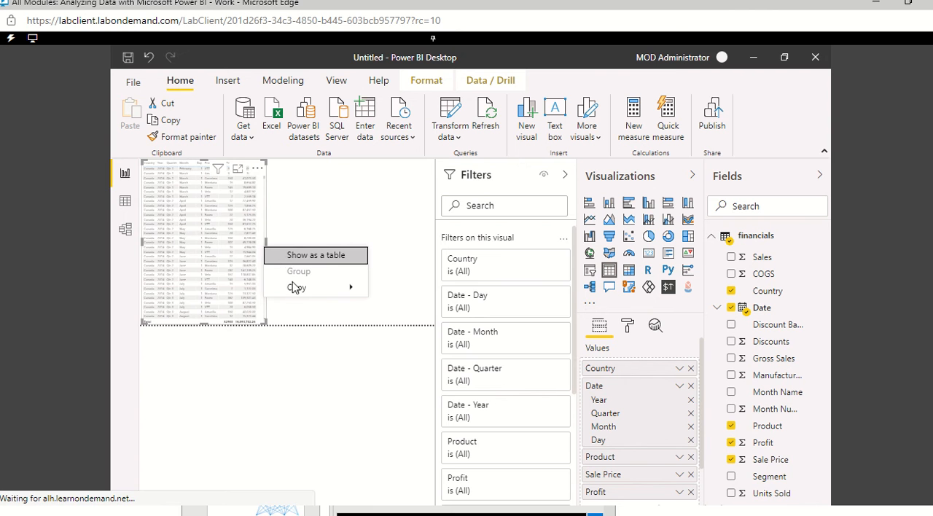
{"action": "mouse_move", "coordinate": [297, 287]}
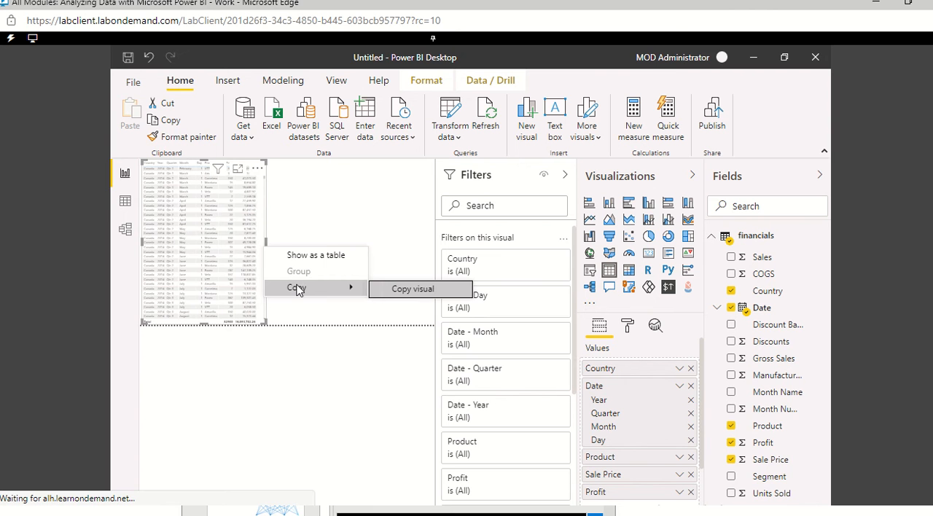
{"action": "left_click", "coordinate": [420, 295]}
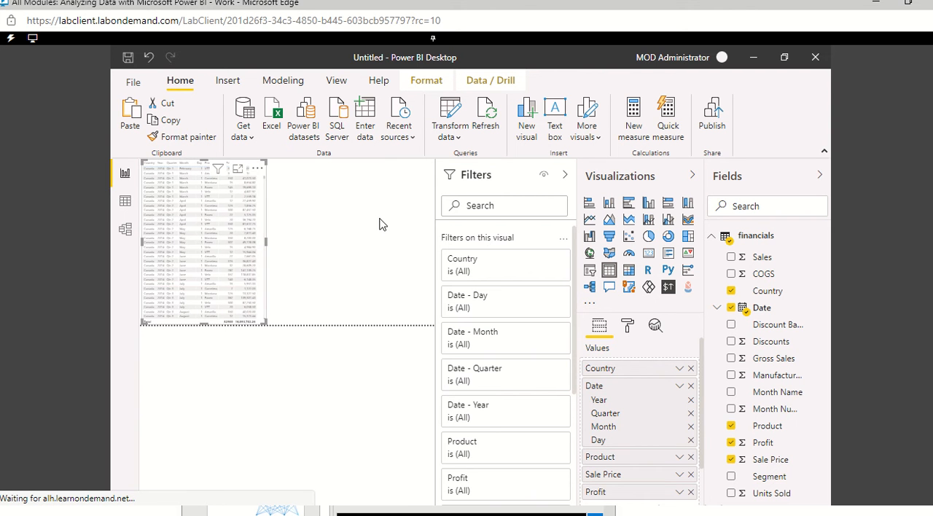
{"action": "left_click", "coordinate": [339, 217]}
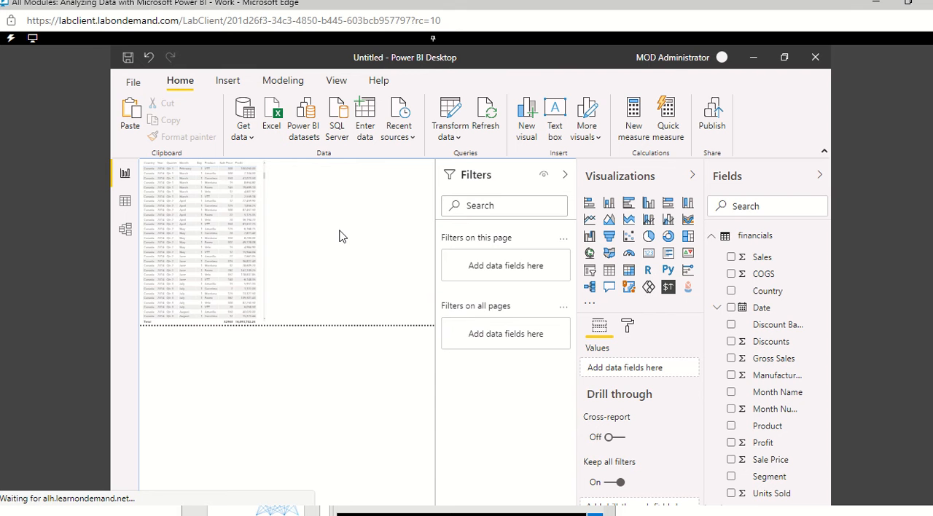
{"action": "key", "text": "ctrl+v"}
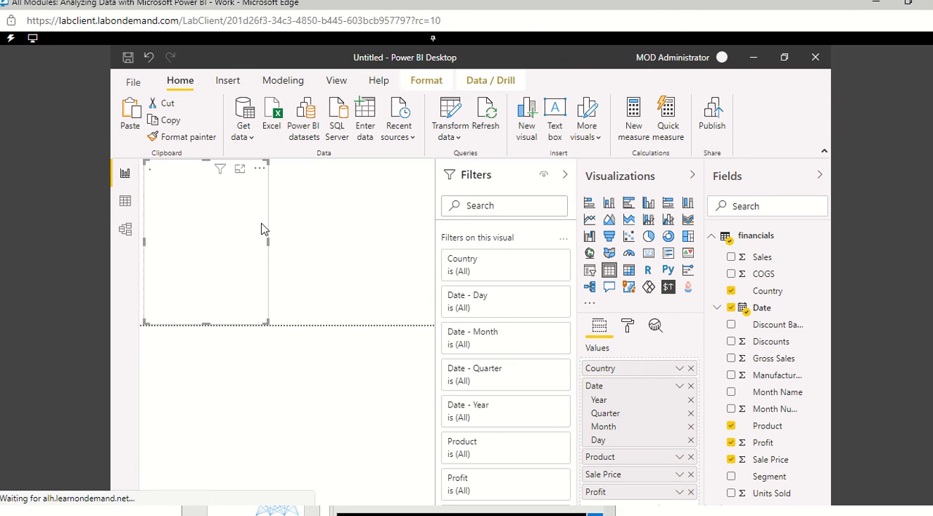
{"action": "left_click_drag", "start_coordinate": [251, 235], "coordinate": [383, 244]}
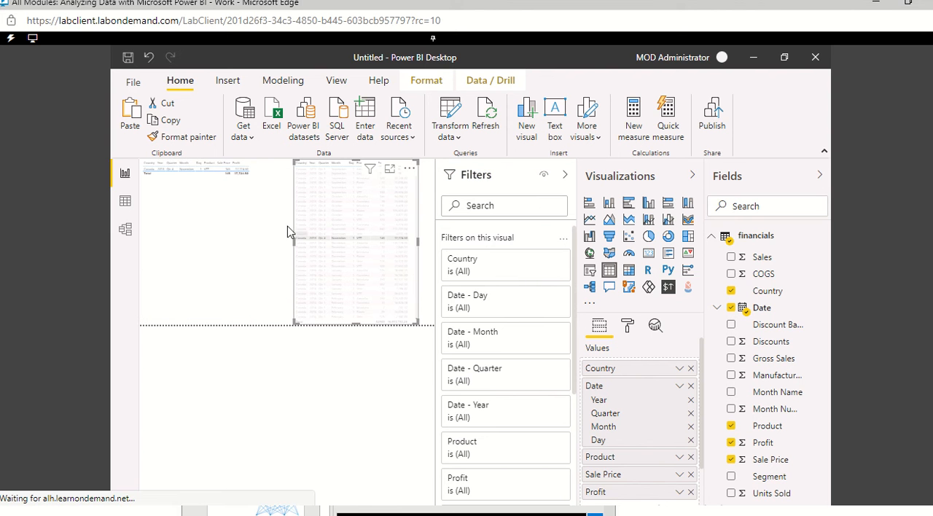
Step: Convert the copied table to a map visual, and collapse the Filters and Visualizations panes to enlarge the page
{"action": "left_click", "coordinate": [258, 168]}
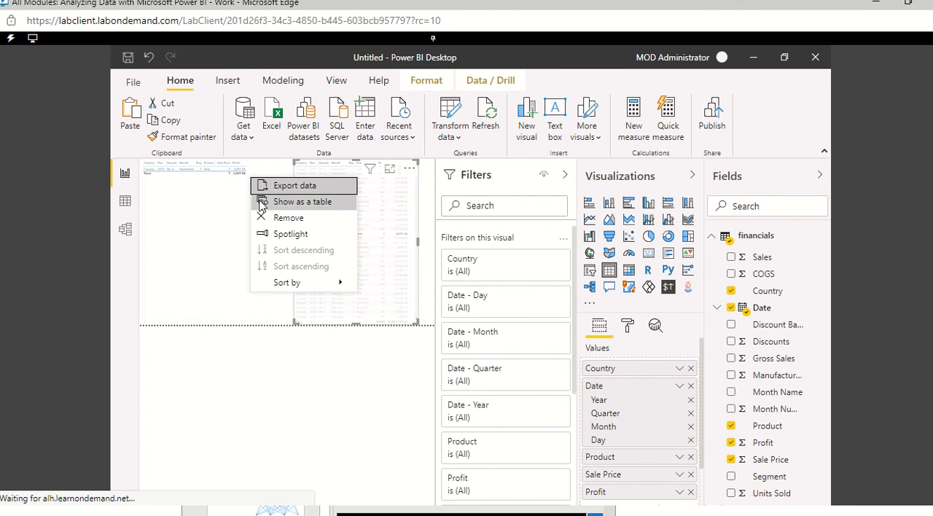
{"action": "left_click", "coordinate": [423, 279]}
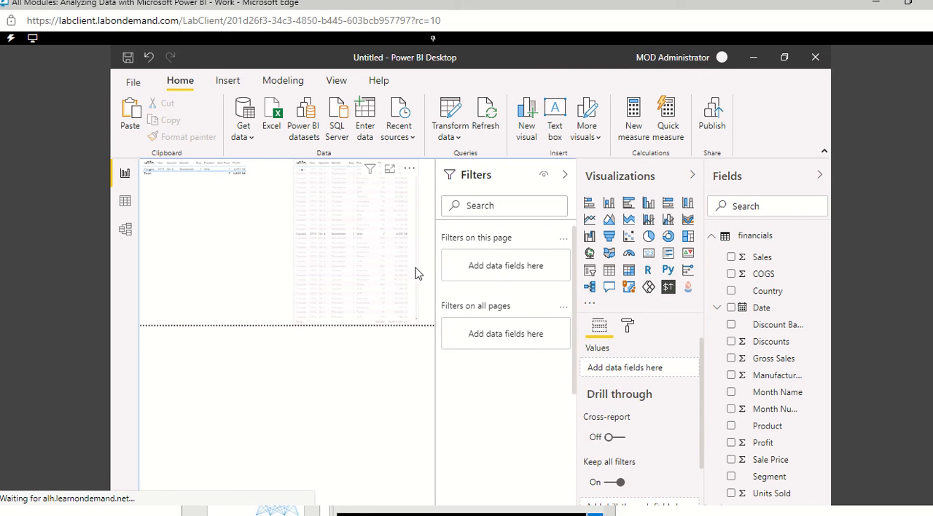
{"action": "left_click", "coordinate": [297, 205]}
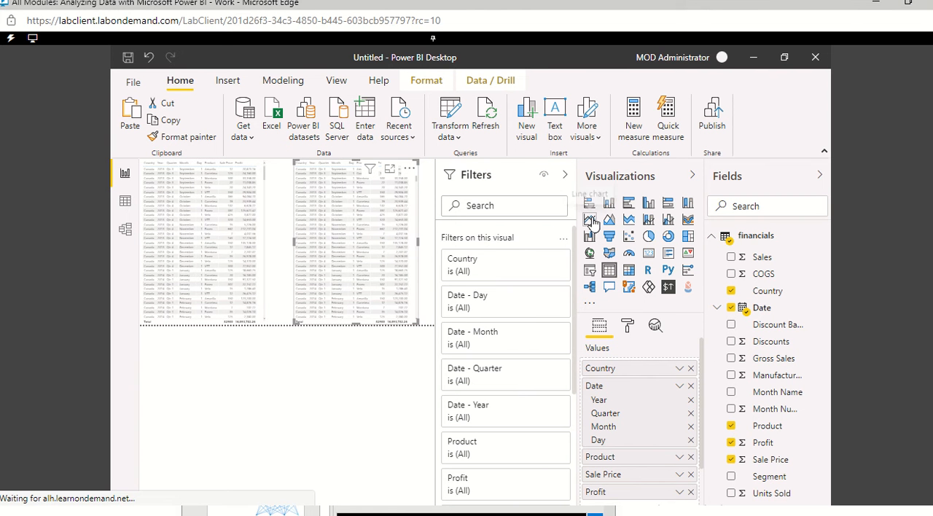
{"action": "left_click", "coordinate": [590, 255]}
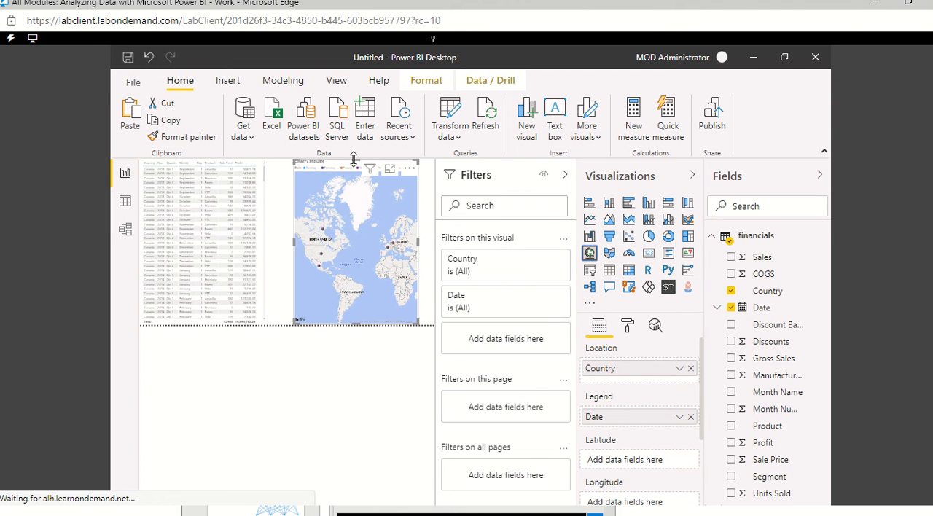
{"action": "left_click", "coordinate": [566, 178]}
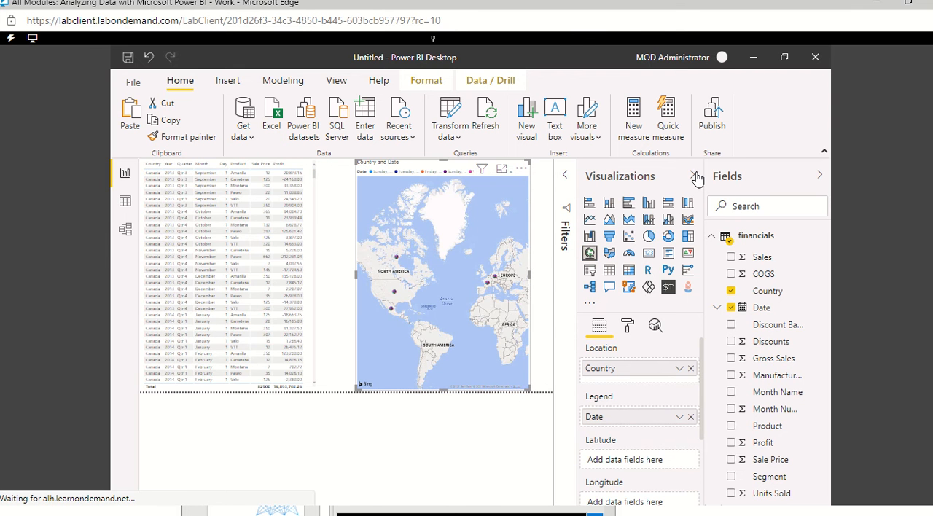
{"action": "left_click", "coordinate": [695, 177]}
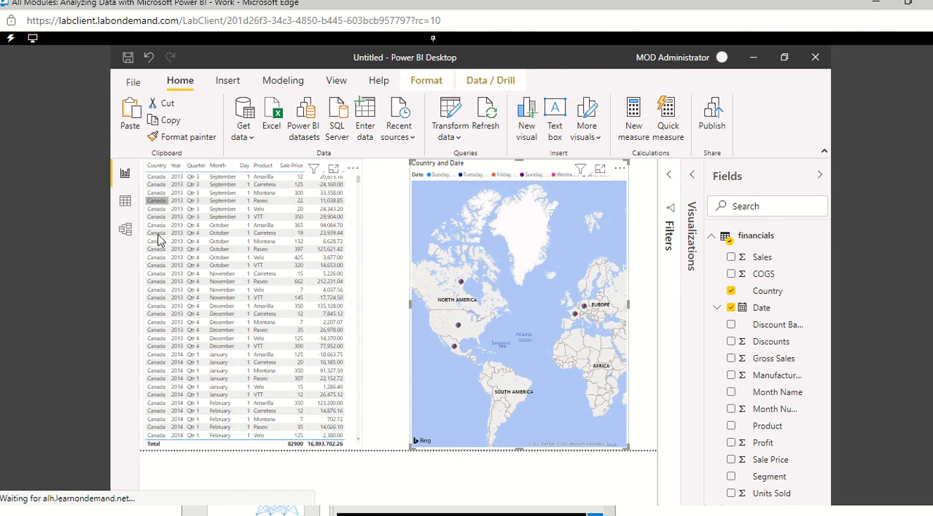
Step: Widen the table visual up to the map and widen its Country column so long country names fit on one line
{"action": "scroll", "coordinate": [153, 261], "scroll_direction": "down", "scroll_amount": 5}
{"action": "scroll", "coordinate": [152, 260], "scroll_direction": "down", "scroll_amount": 15}
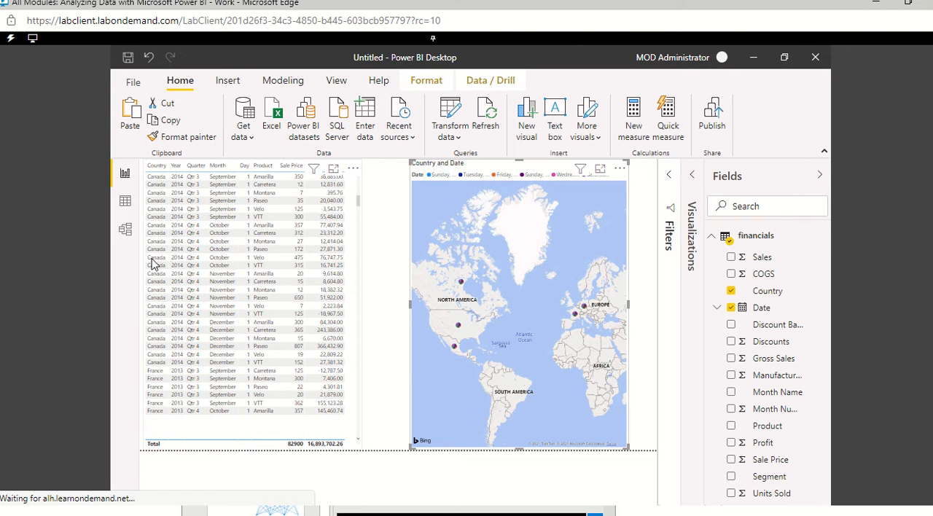
{"action": "scroll", "coordinate": [156, 250], "scroll_direction": "down", "scroll_amount": 12}
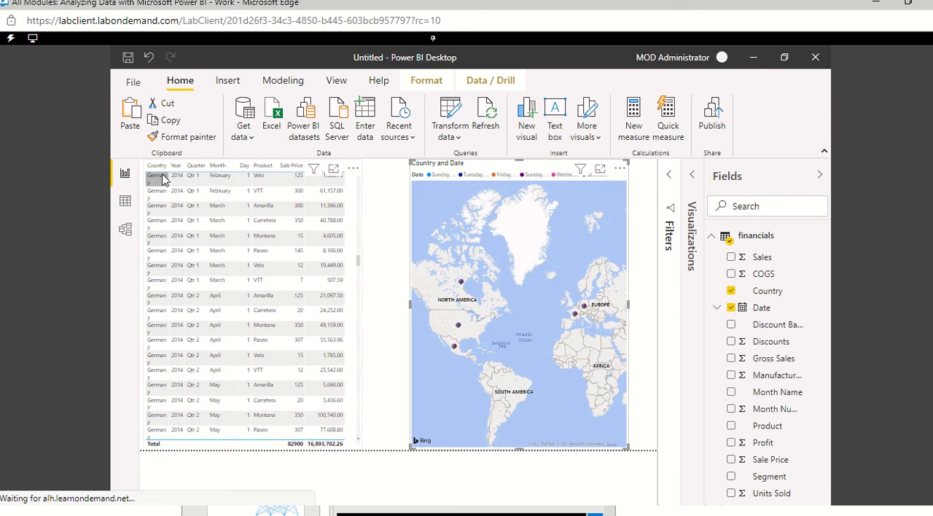
{"action": "scroll", "coordinate": [154, 288], "scroll_direction": "down", "scroll_amount": 15}
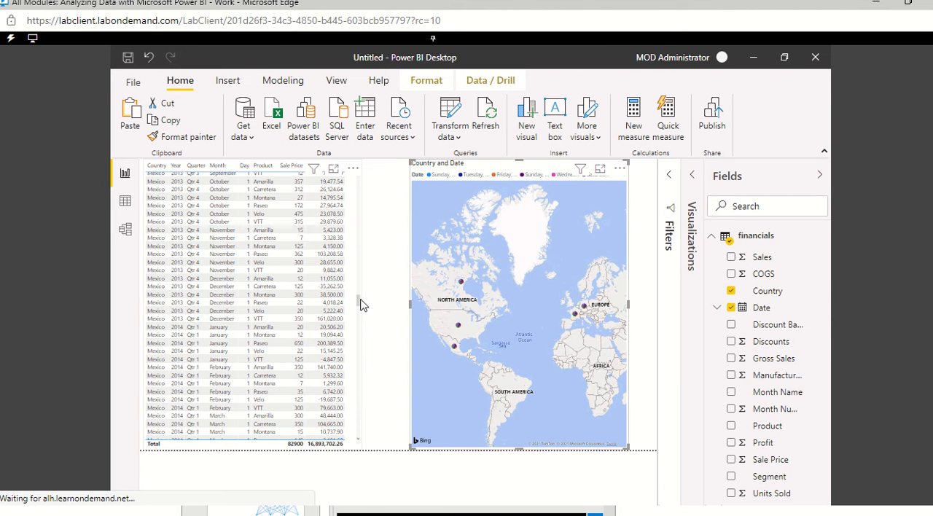
{"action": "left_click", "coordinate": [361, 300]}
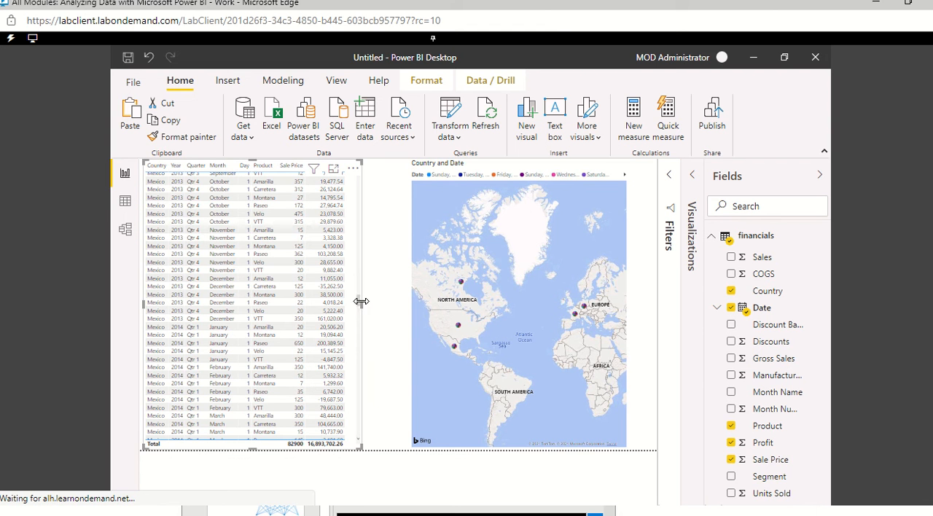
{"action": "left_click_drag", "start_coordinate": [366, 301], "coordinate": [403, 304]}
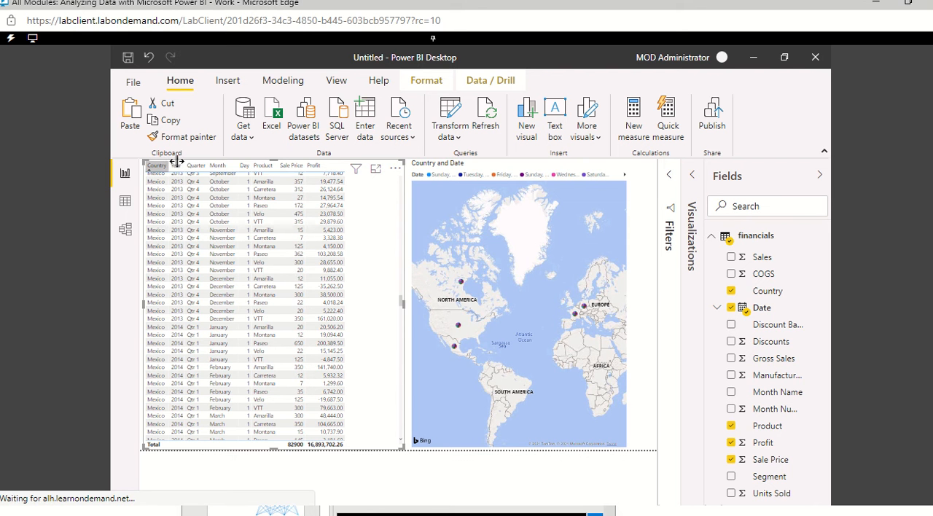
{"action": "left_click_drag", "start_coordinate": [170, 163], "coordinate": [182, 162]}
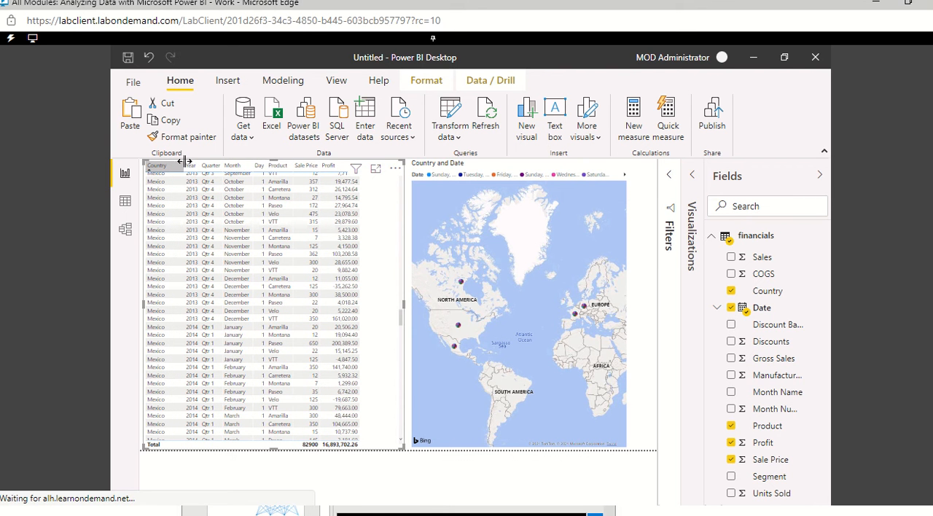
{"action": "left_click_drag", "start_coordinate": [182, 161], "coordinate": [194, 162]}
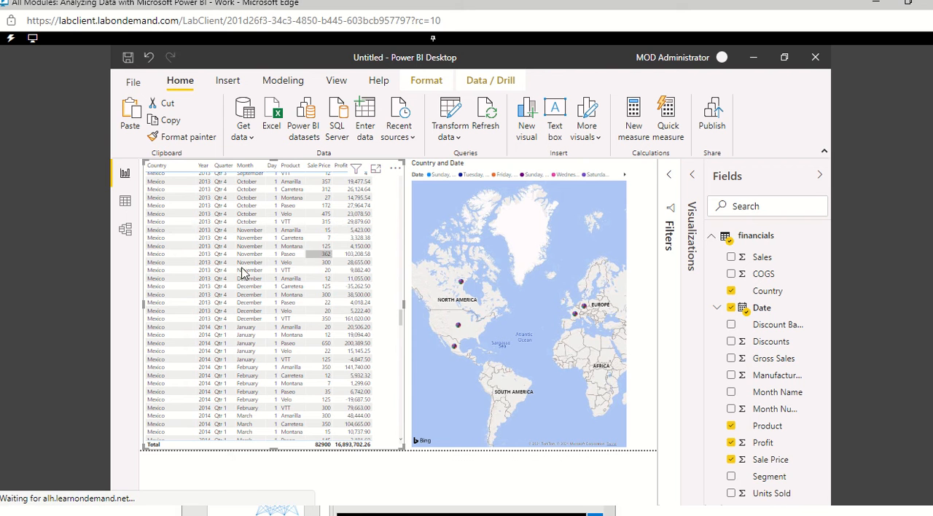
{"action": "left_click", "coordinate": [637, 383]}
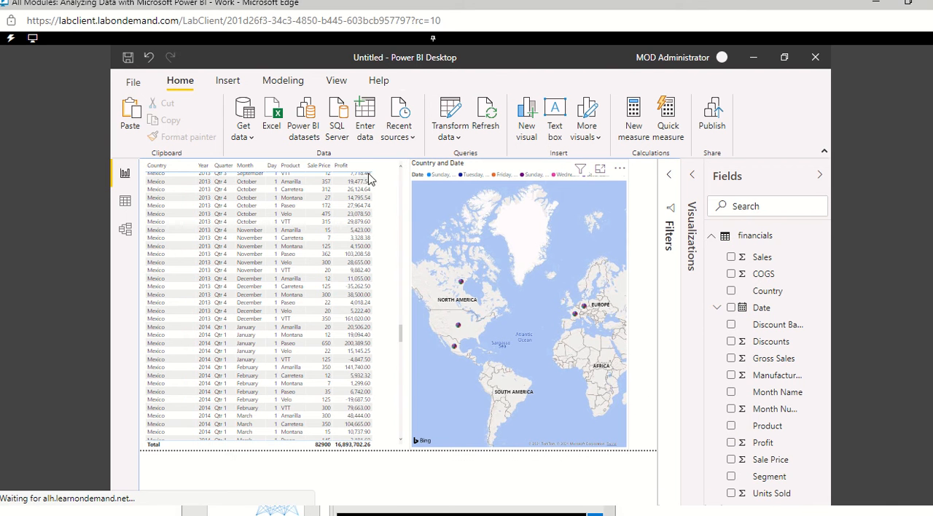
Step: Create a security role named CanadaManager that filters the financials table with [Country] = "Canada"
{"action": "left_click", "coordinate": [281, 82]}
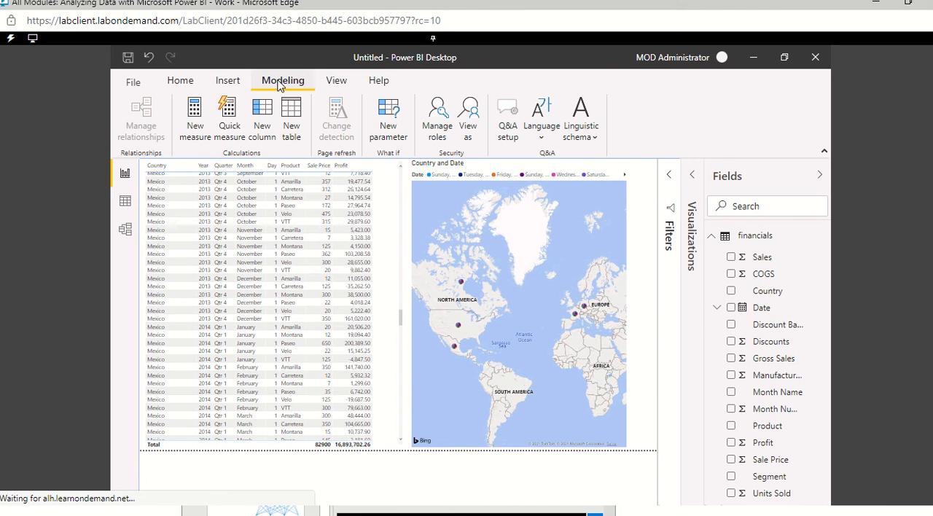
{"action": "left_click", "coordinate": [440, 123]}
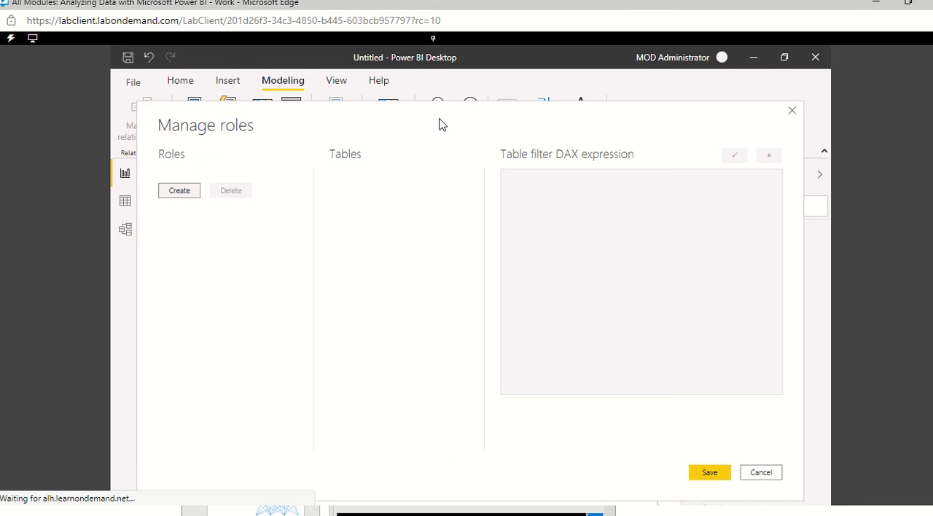
{"action": "left_click", "coordinate": [188, 193]}
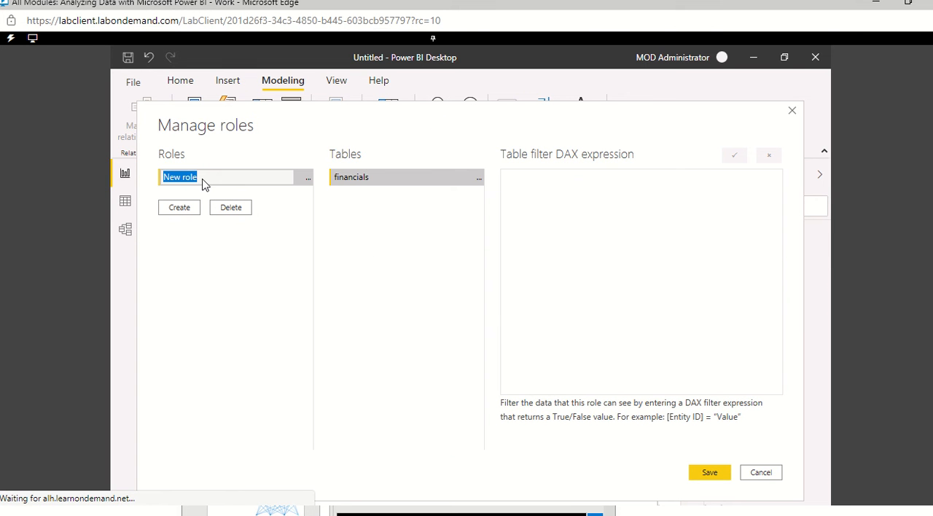
{"action": "type", "text": "CanadaManager"}
{"action": "left_click", "coordinate": [480, 182]}
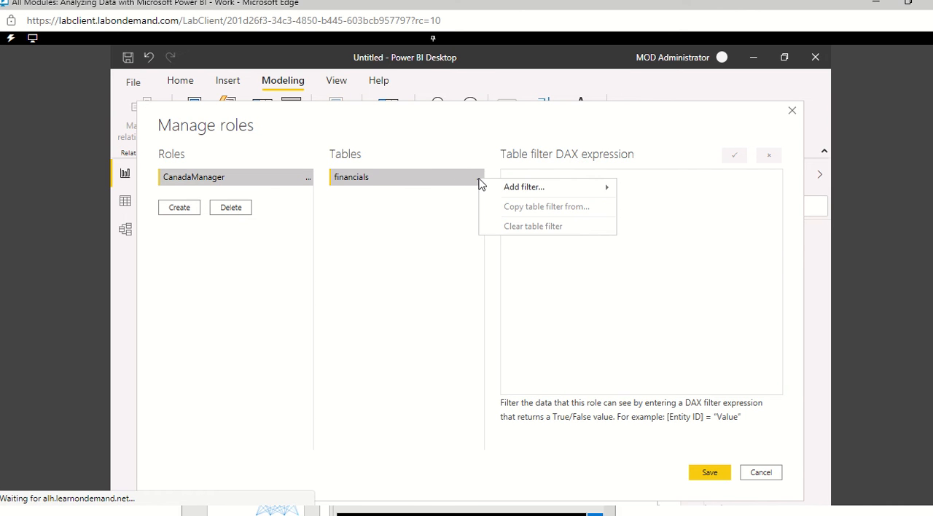
{"action": "mouse_move", "coordinate": [573, 195]}
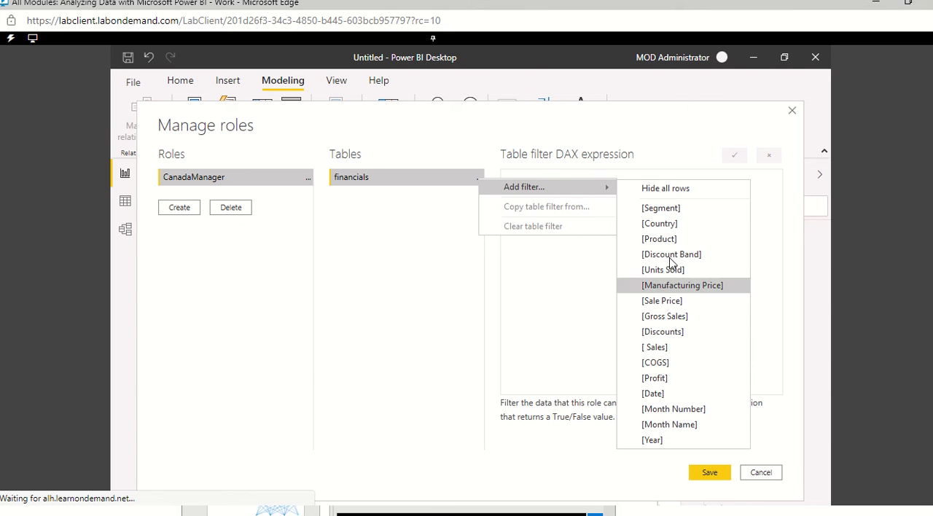
{"action": "left_click", "coordinate": [665, 224]}
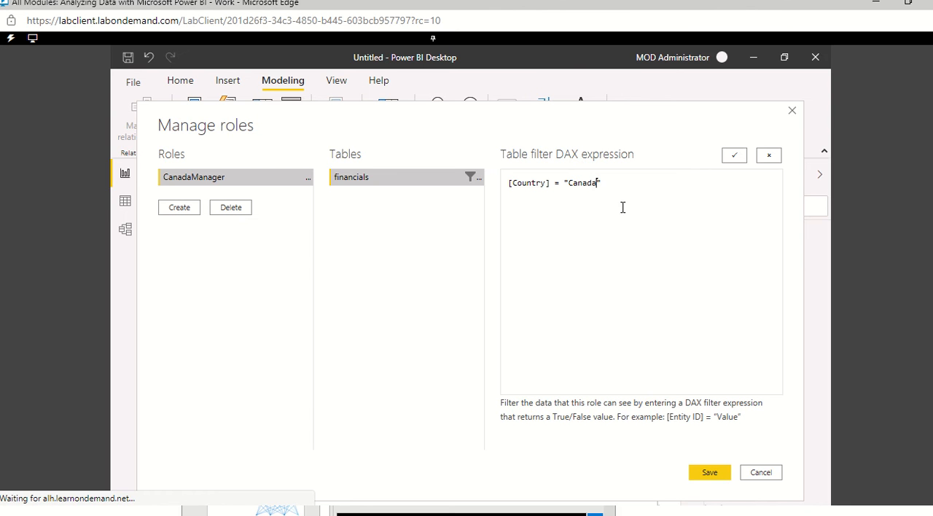
Step: Create a second role named Mexico that filters the financials table's Country to Mexico, and save the roles
{"action": "left_click", "coordinate": [197, 209]}
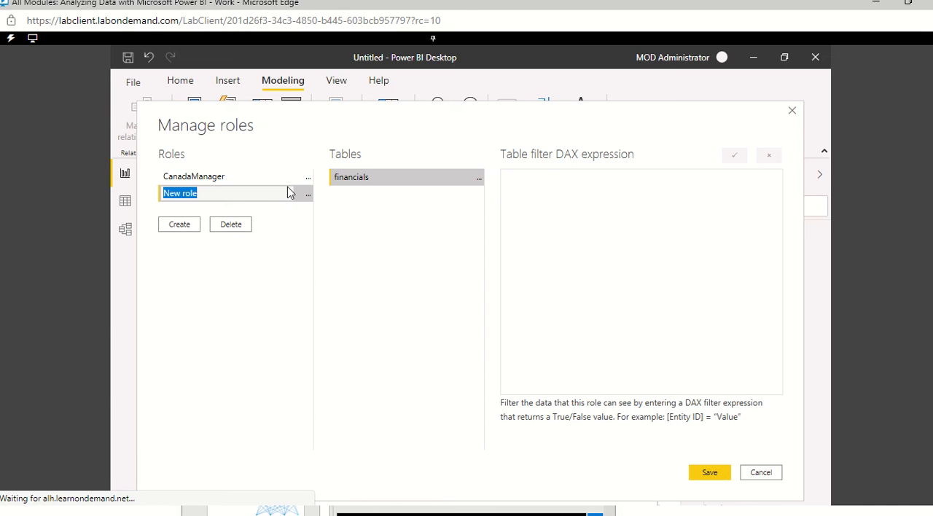
{"action": "type", "text": "Mexico"}
{"action": "left_click", "coordinate": [481, 182]}
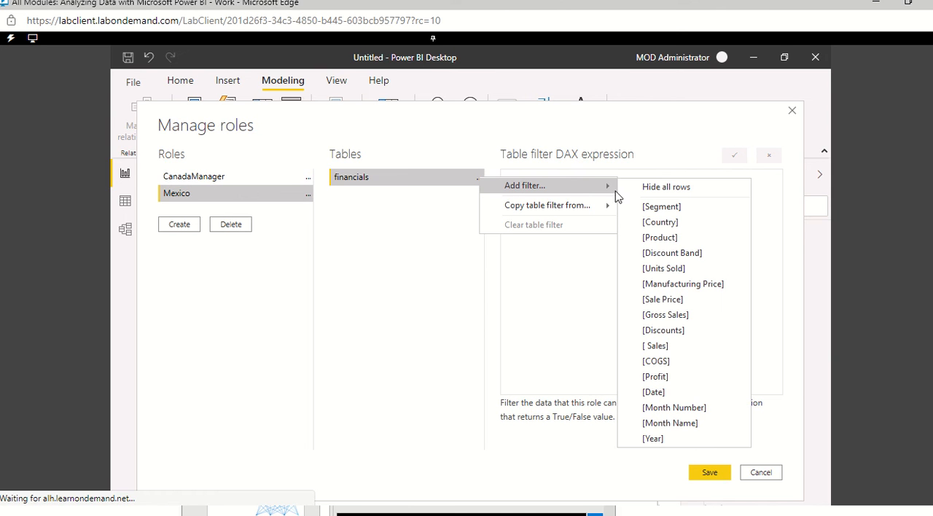
{"action": "left_click", "coordinate": [654, 226]}
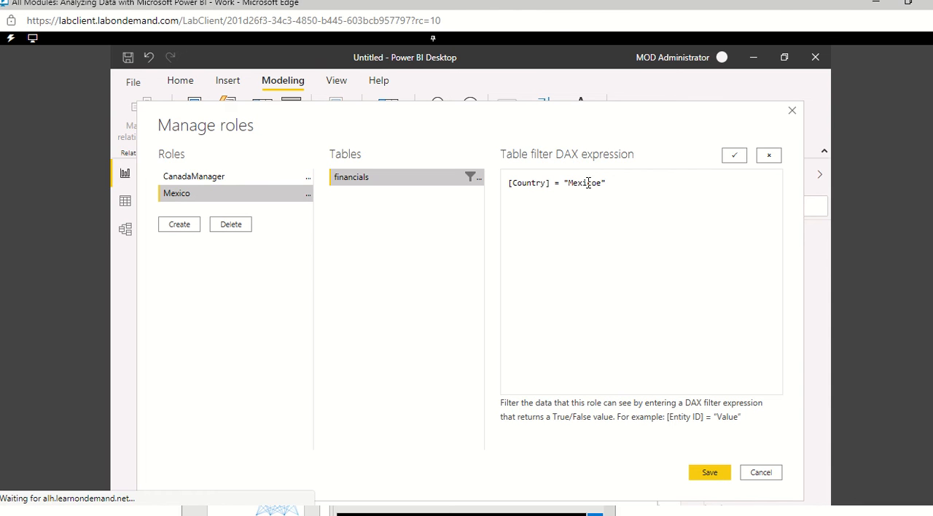
{"action": "left_click", "coordinate": [709, 476]}
{"action": "left_click", "coordinate": [709, 475]}
{"action": "left_click", "coordinate": [711, 474]}
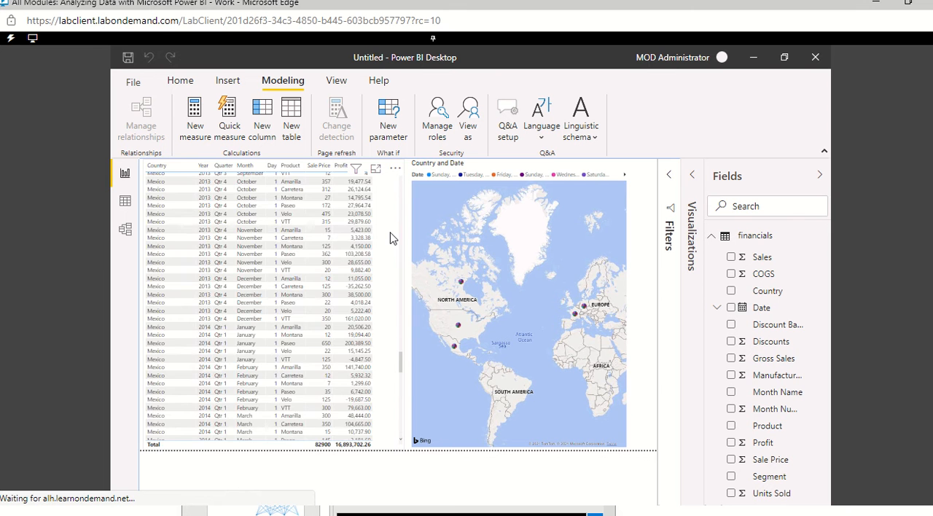
Step: Collapse the Fields pane to enlarge the page and look through the table's country rows beside the map
{"action": "scroll", "coordinate": [390, 238], "scroll_direction": "up", "scroll_amount": 15}
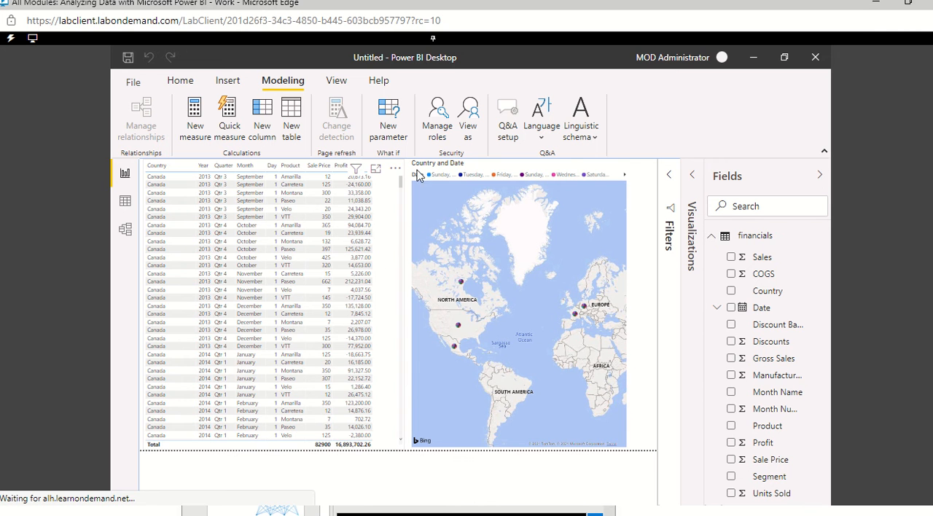
{"action": "left_click", "coordinate": [819, 176]}
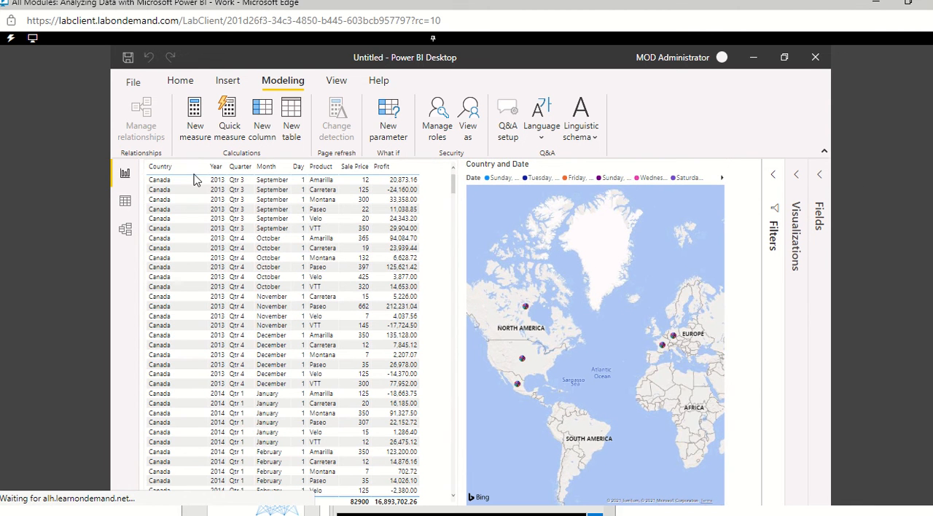
{"action": "scroll", "coordinate": [183, 245], "scroll_direction": "down", "scroll_amount": 5}
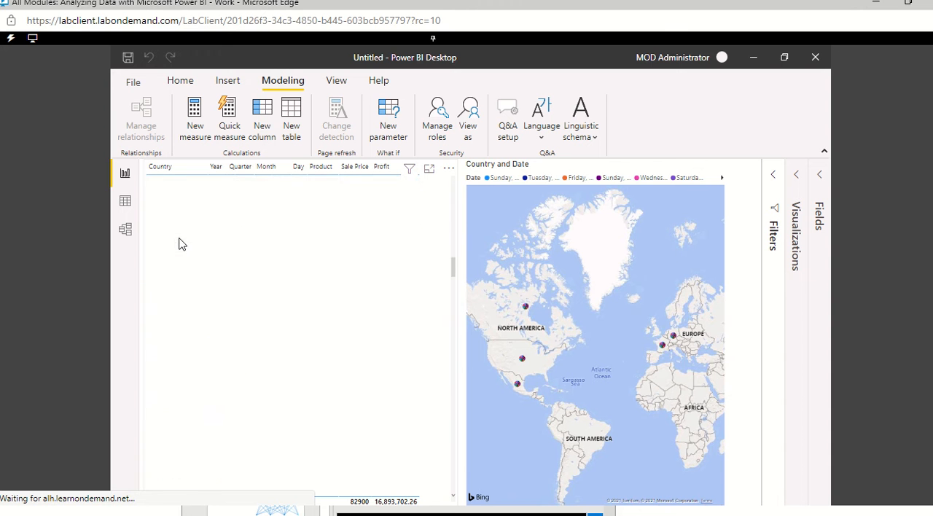
{"action": "scroll", "coordinate": [181, 245], "scroll_direction": "down", "scroll_amount": 15}
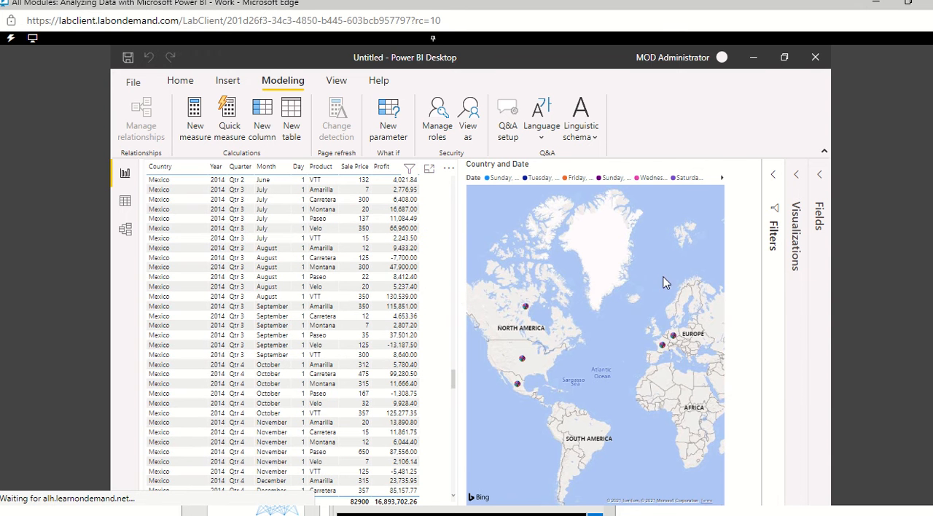
{"action": "scroll", "coordinate": [856, 351], "scroll_direction": "down", "scroll_amount": 2}
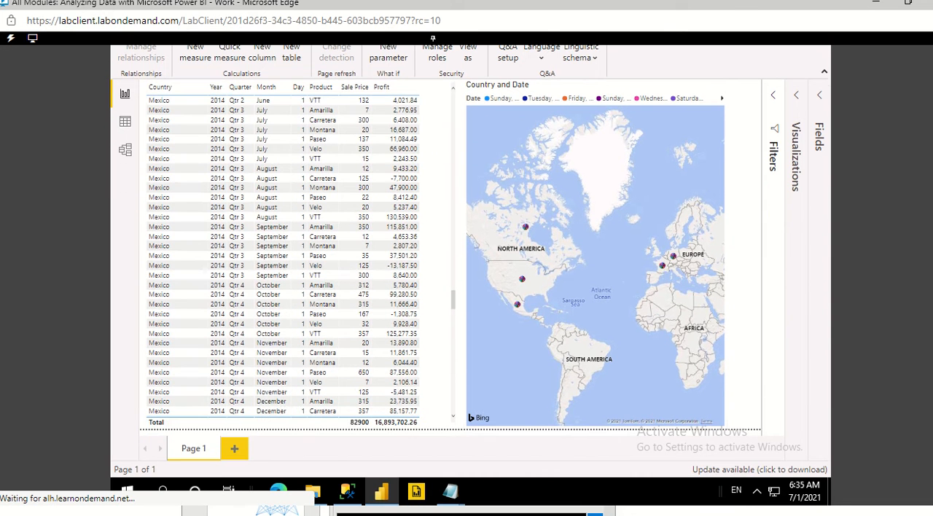
Step: Shorten the map visual, move it to the page's lower-right area beside the table, and resize it to leave free space above
{"action": "left_click", "coordinate": [611, 340]}
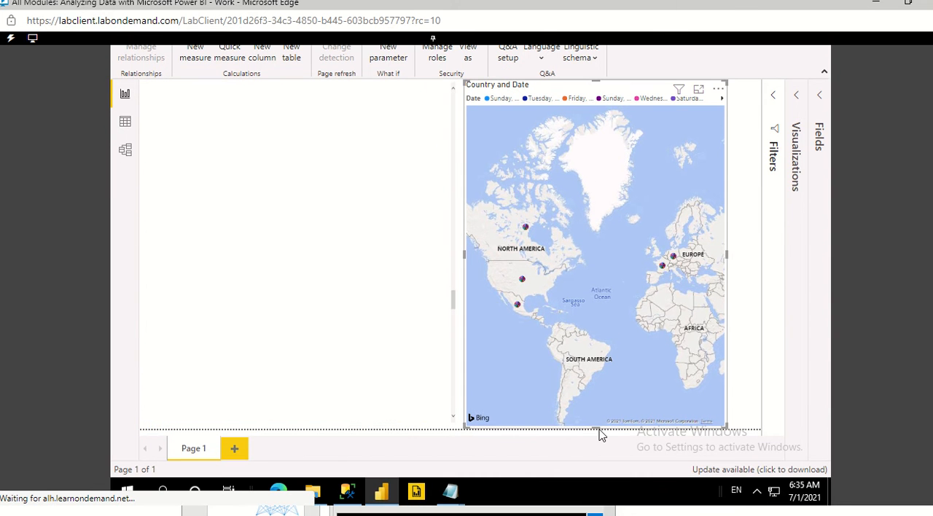
{"action": "left_click_drag", "start_coordinate": [598, 428], "coordinate": [589, 215]}
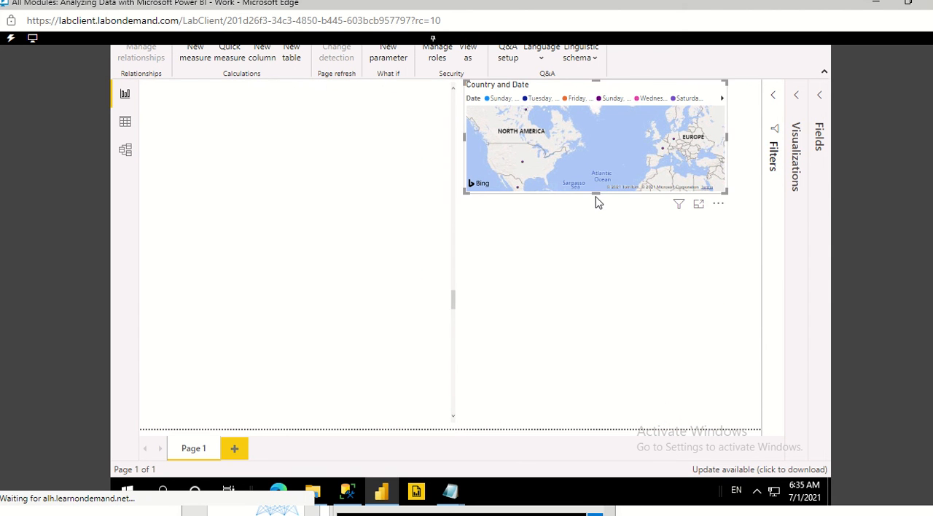
{"action": "left_click", "coordinate": [597, 194]}
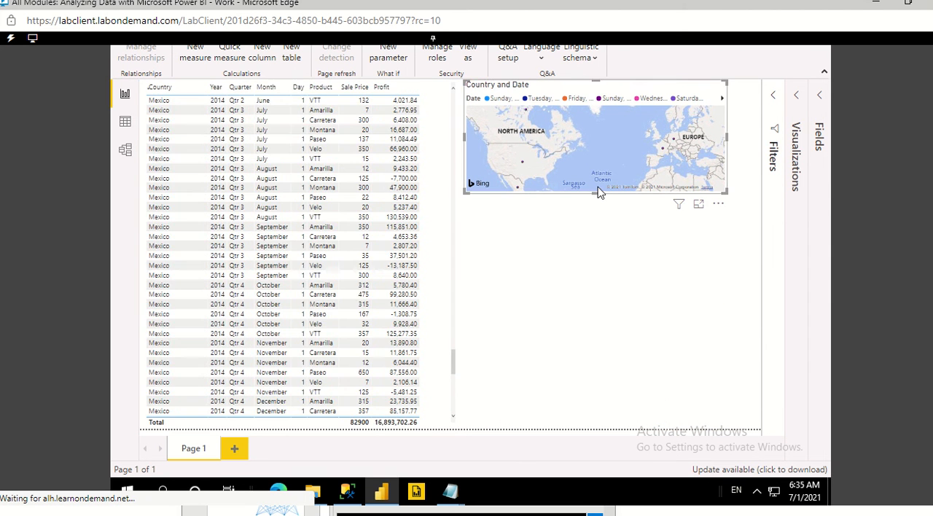
{"action": "left_click_drag", "start_coordinate": [595, 193], "coordinate": [597, 225]}
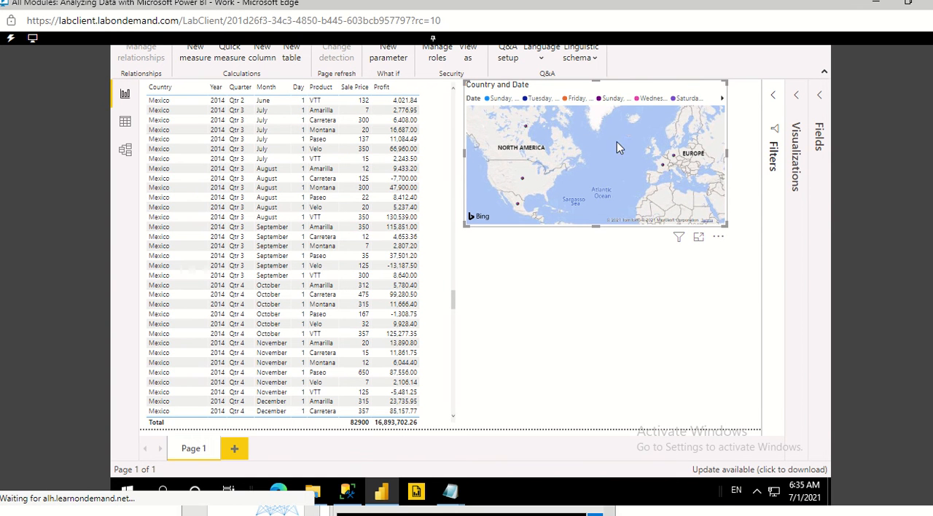
{"action": "left_click_drag", "start_coordinate": [617, 148], "coordinate": [636, 334]}
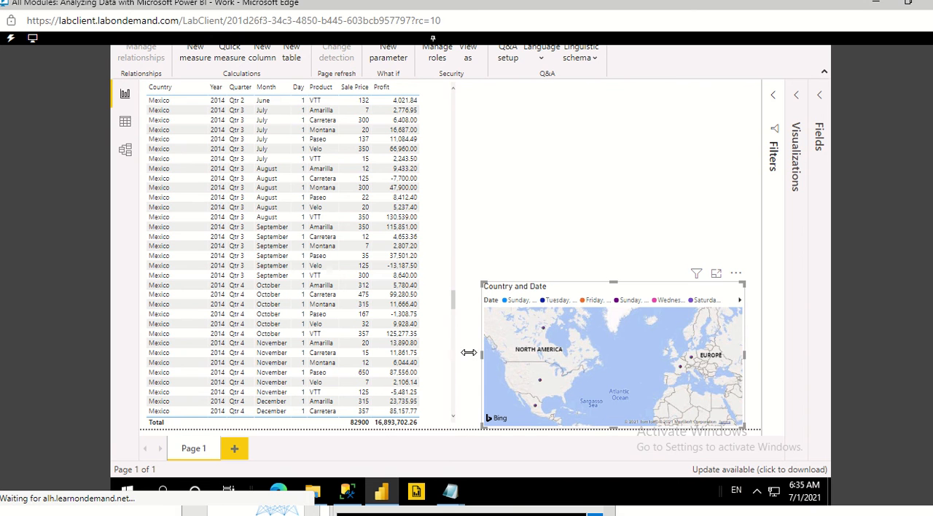
{"action": "left_click_drag", "start_coordinate": [469, 352], "coordinate": [454, 353]}
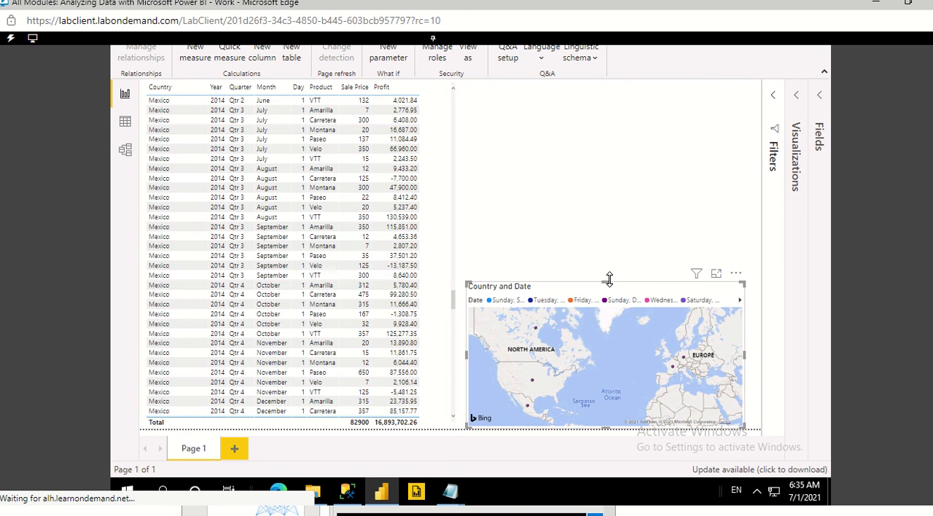
{"action": "left_click_drag", "start_coordinate": [610, 280], "coordinate": [610, 240]}
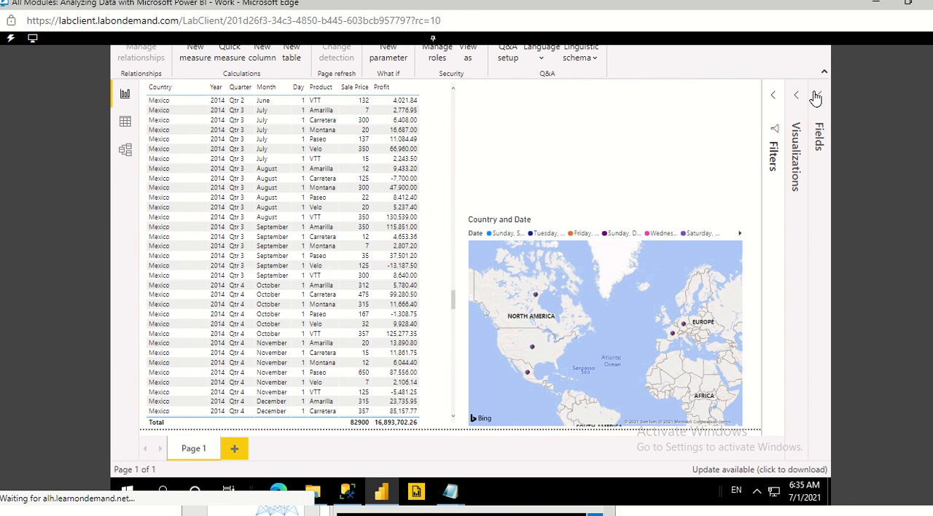
Step: Add a Country slicer in the empty space above the map and shorten it to fit its list of countries
{"action": "left_click", "coordinate": [817, 97]}
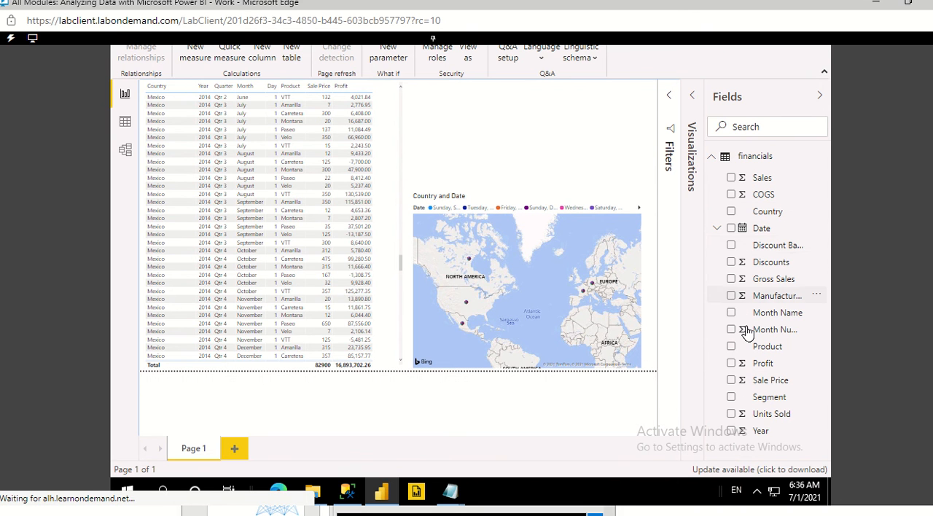
{"action": "left_click", "coordinate": [731, 211]}
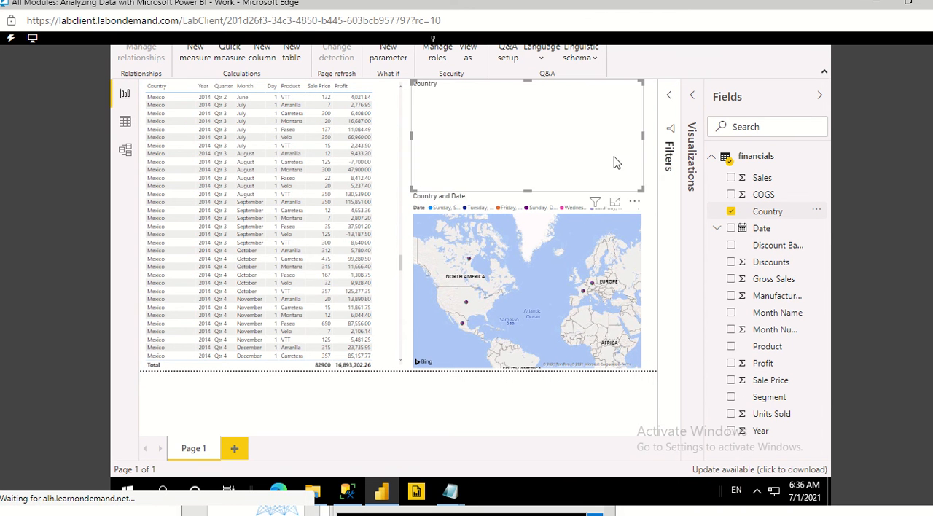
{"action": "left_click", "coordinate": [695, 117]}
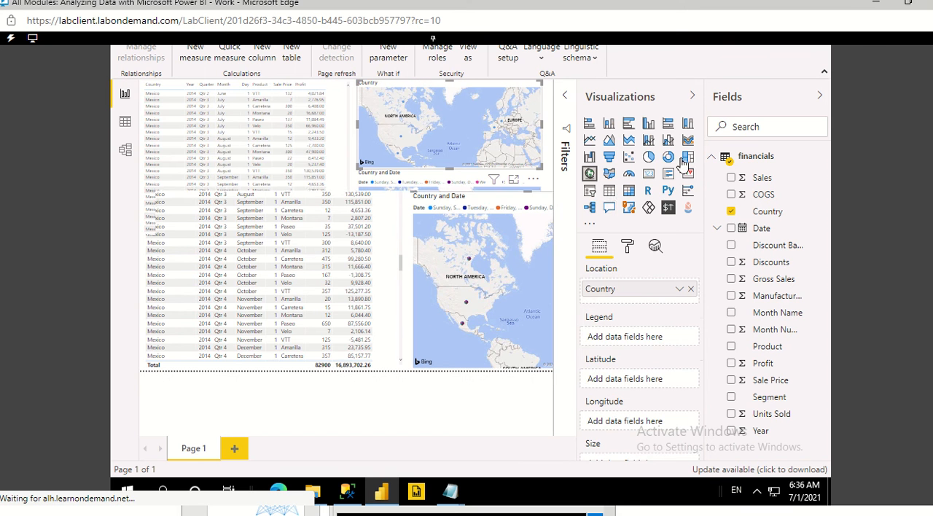
{"action": "left_click", "coordinate": [590, 193]}
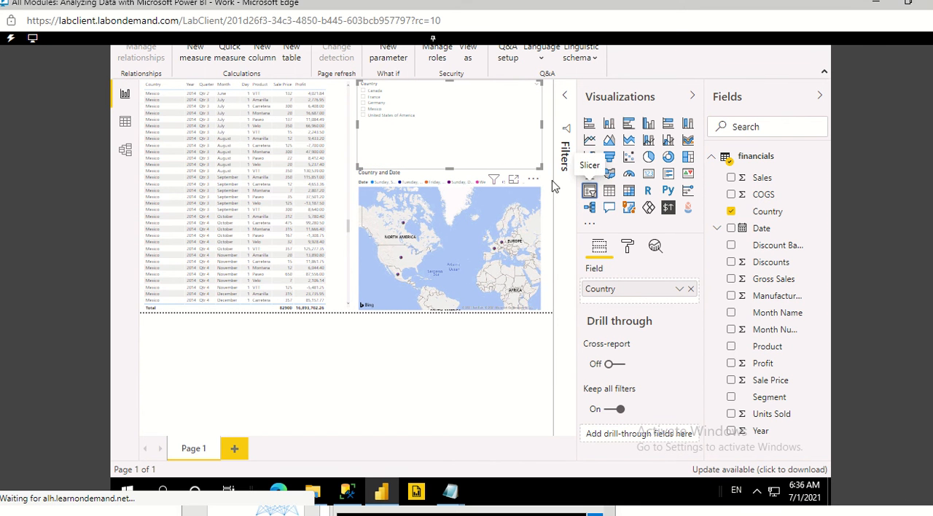
{"action": "left_click", "coordinate": [693, 97]}
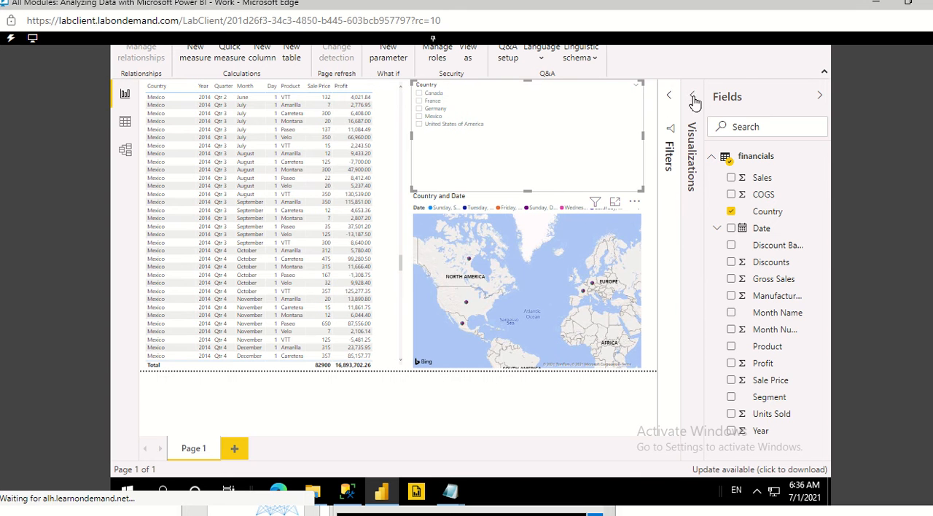
{"action": "left_click", "coordinate": [818, 98]}
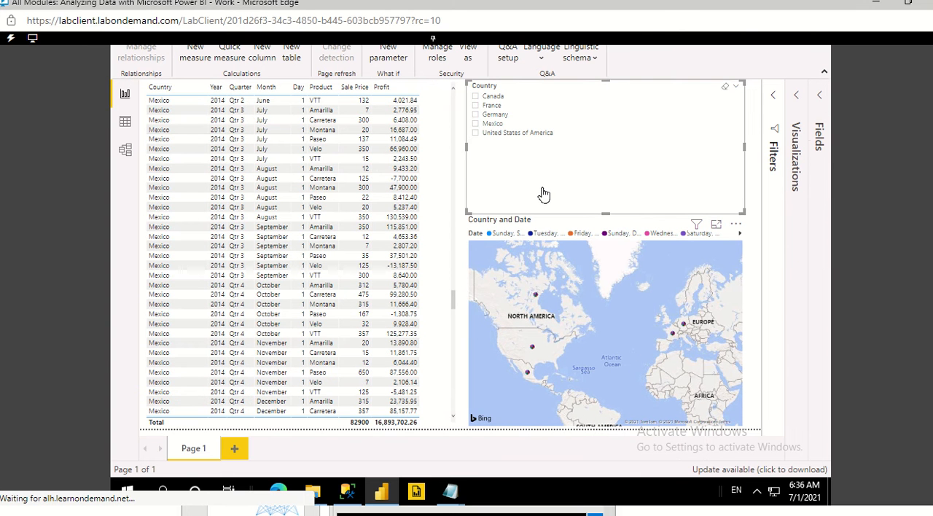
{"action": "left_click_drag", "start_coordinate": [612, 175], "coordinate": [611, 152]}
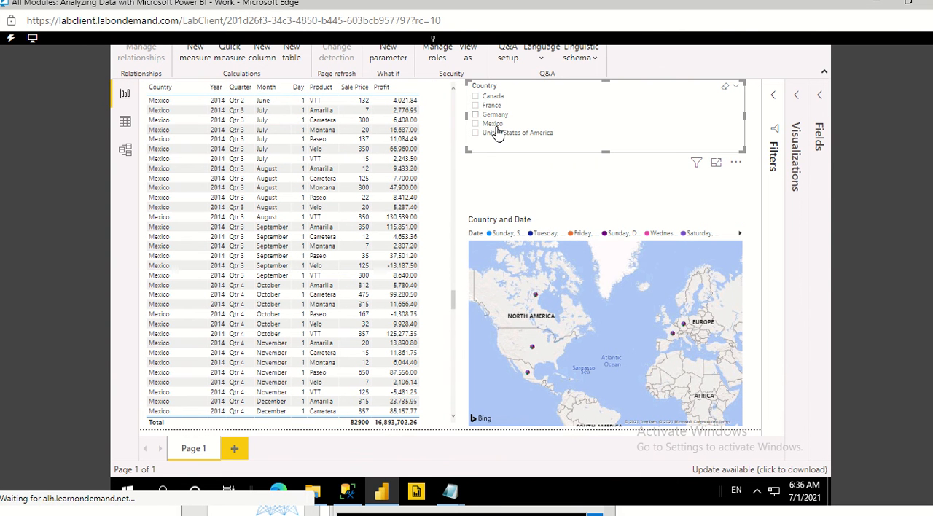
{"action": "left_click", "coordinate": [520, 179]}
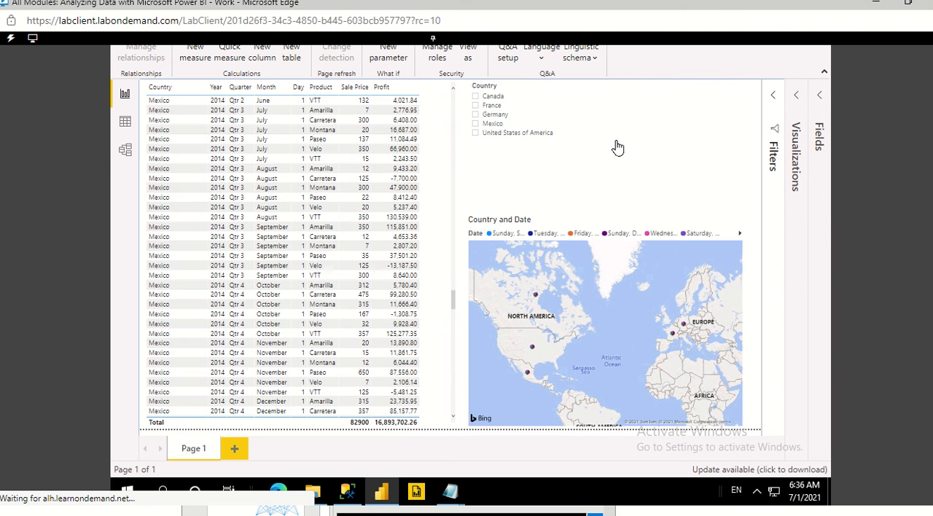
Step: Review the CanadaManager and Mexico roles defined on the financials table and save them
{"action": "scroll", "coordinate": [889, 194], "scroll_direction": "up", "scroll_amount": 2}
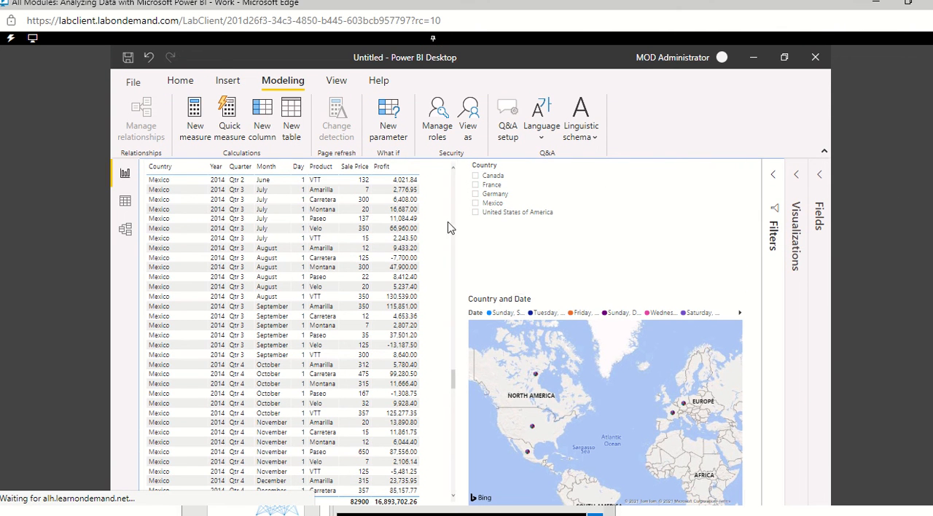
{"action": "left_click", "coordinate": [439, 122]}
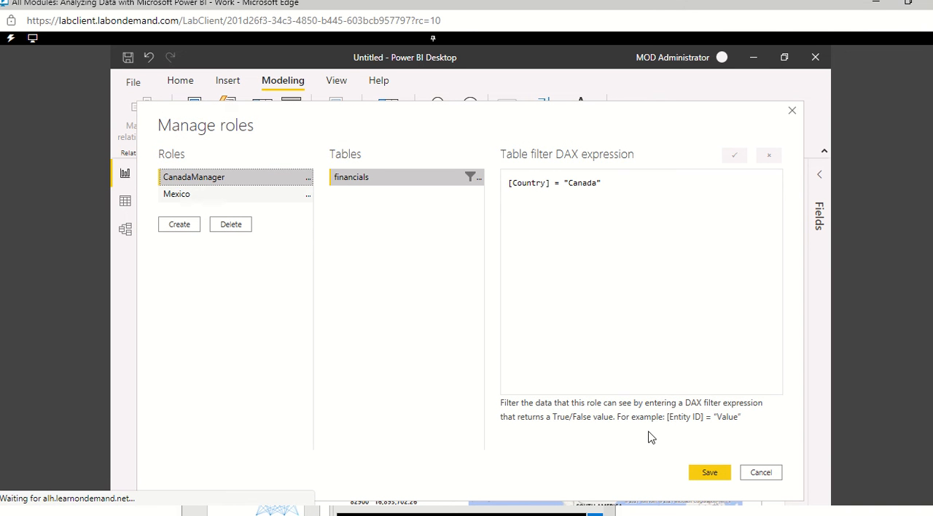
{"action": "left_click", "coordinate": [710, 473]}
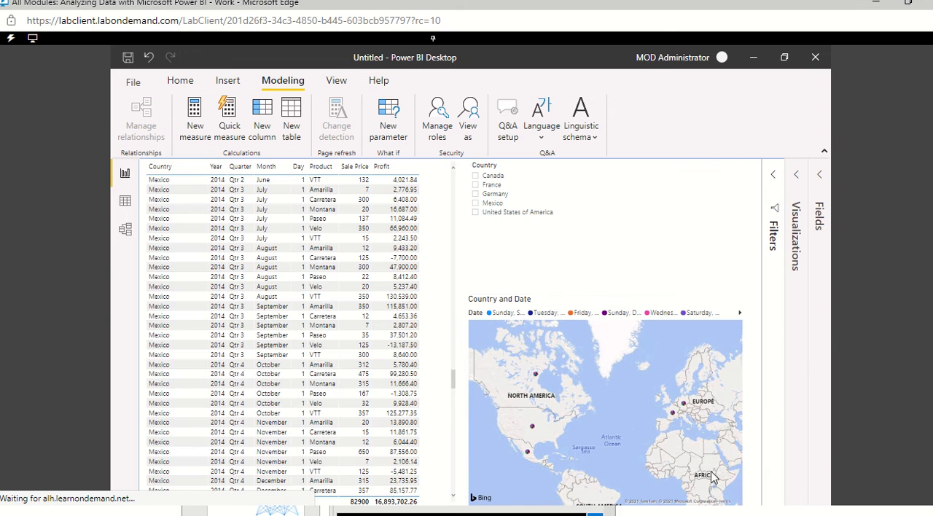
Step: View the report as the CanadaManager role, look through the table rows and the map, and stop viewing as that role
{"action": "left_click", "coordinate": [470, 125]}
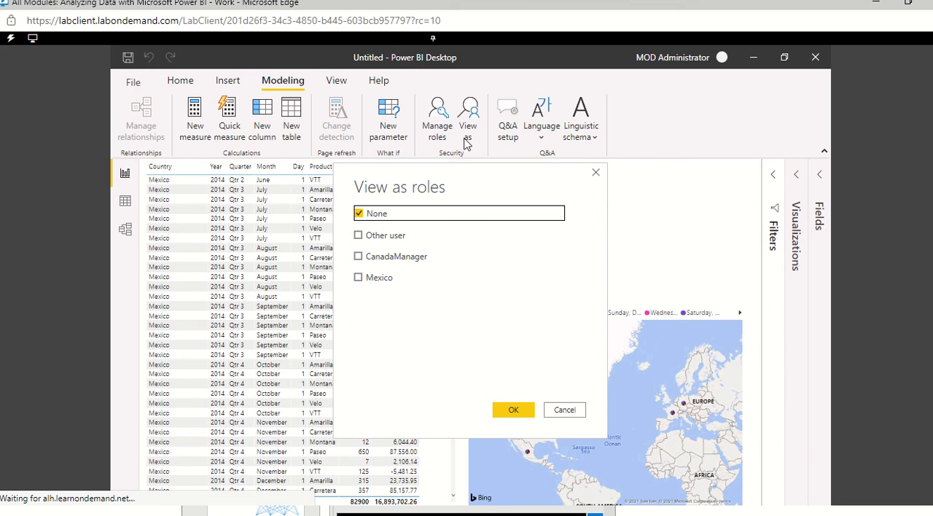
{"action": "left_click", "coordinate": [358, 257]}
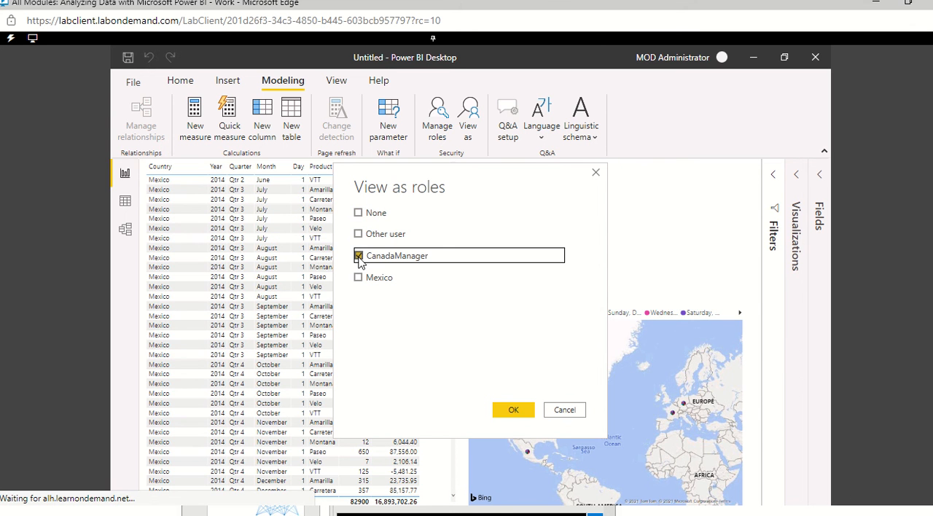
{"action": "left_click", "coordinate": [519, 411]}
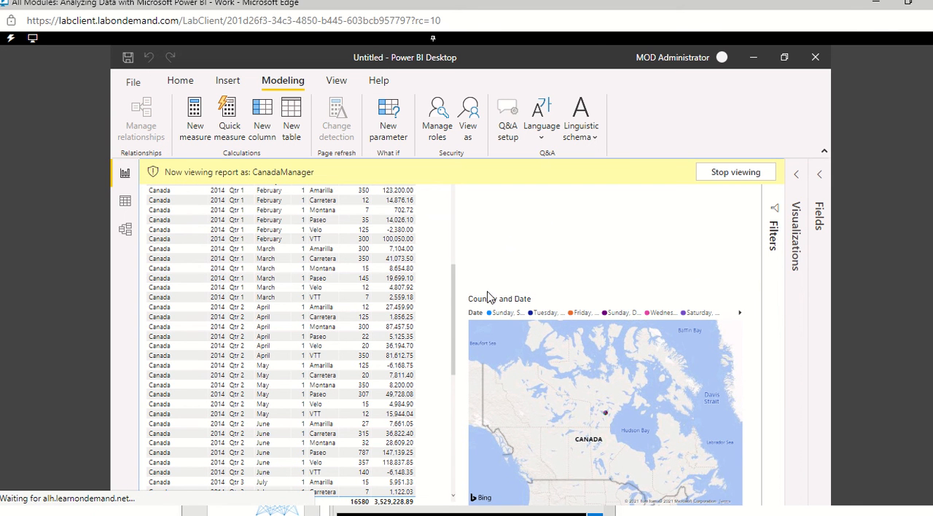
{"action": "scroll", "coordinate": [394, 271], "scroll_direction": "up", "scroll_amount": 3}
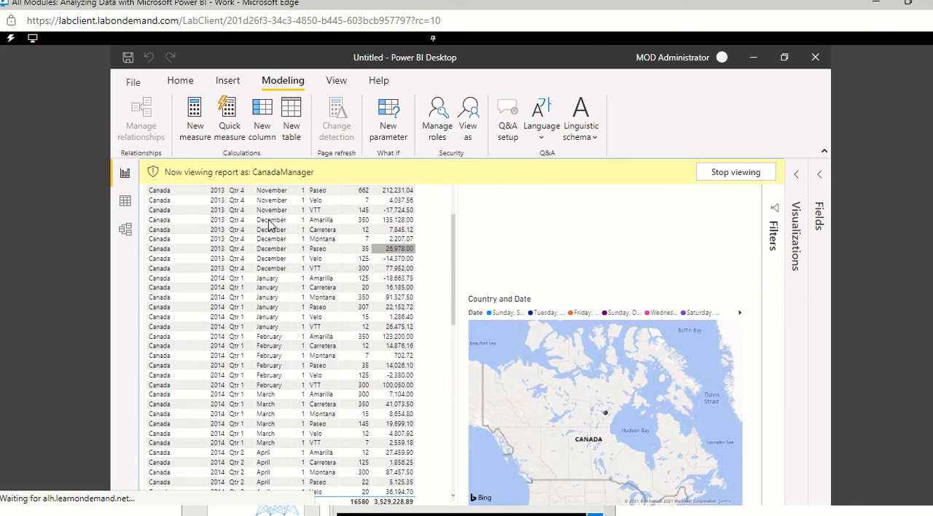
{"action": "scroll", "coordinate": [233, 305], "scroll_direction": "down", "scroll_amount": 10}
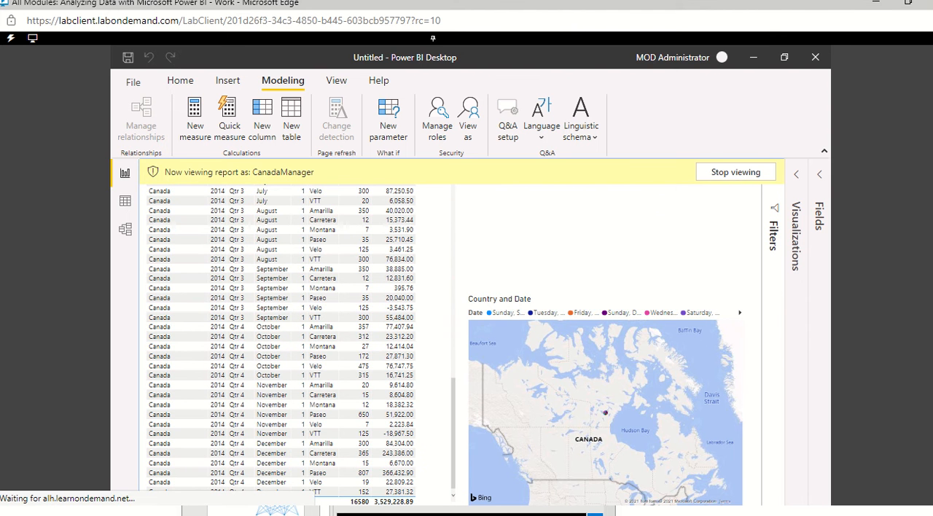
{"action": "scroll", "coordinate": [471, 275], "scroll_direction": "down", "scroll_amount": 1}
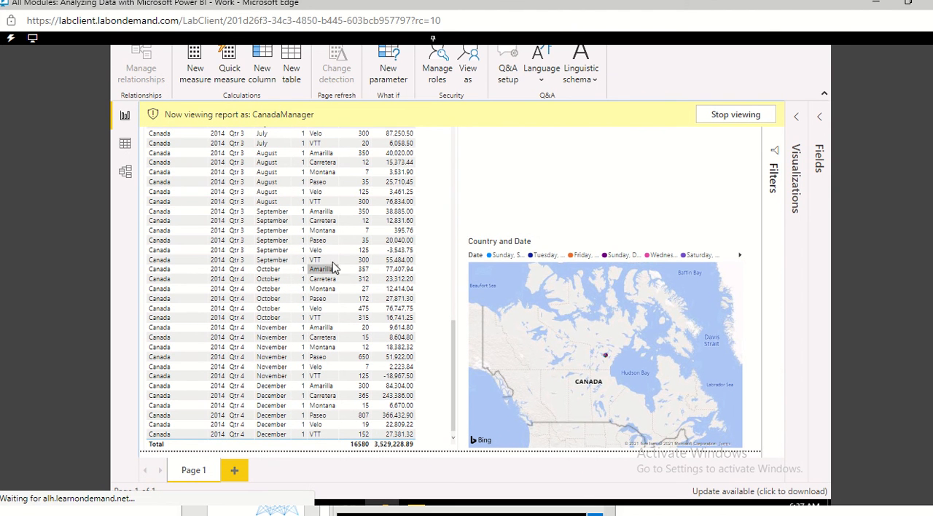
{"action": "scroll", "coordinate": [332, 268], "scroll_direction": "up", "scroll_amount": 6}
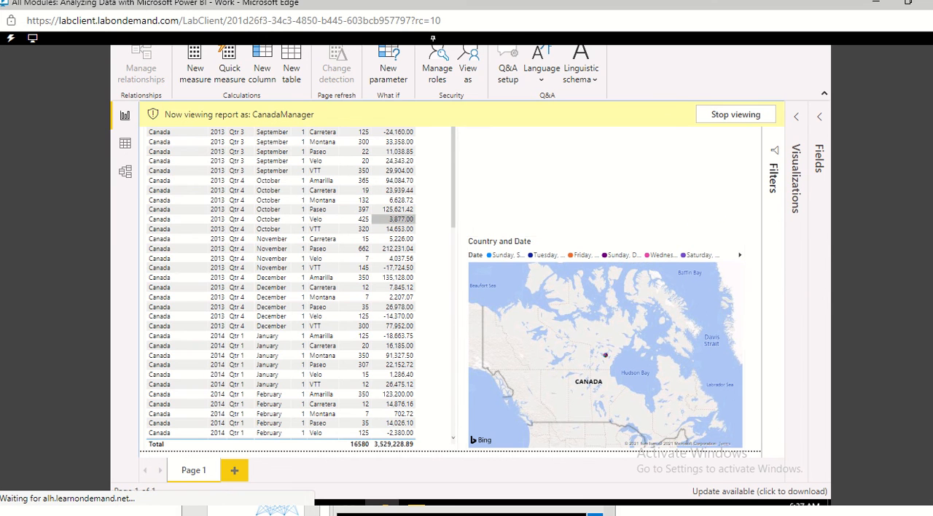
{"action": "scroll", "coordinate": [929, 270], "scroll_direction": "up", "scroll_amount": 1}
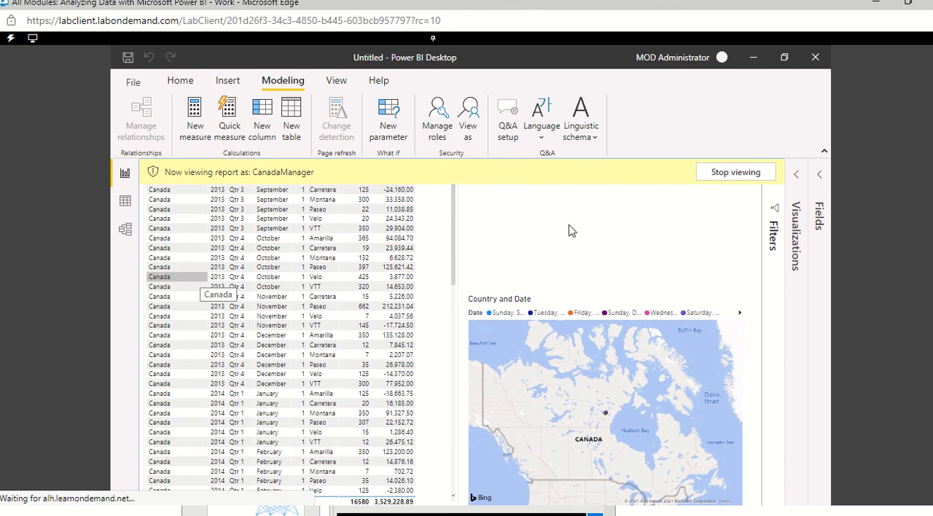
{"action": "left_click", "coordinate": [737, 175]}
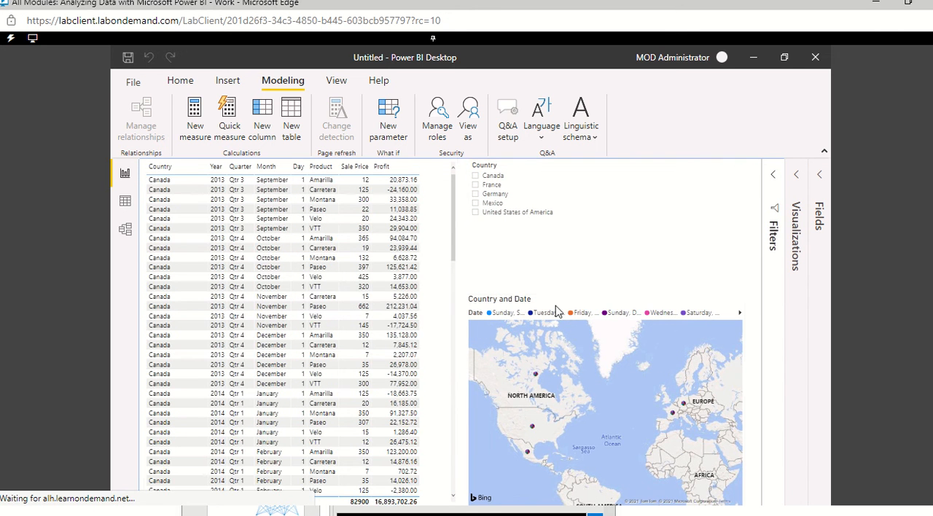
{"action": "left_click", "coordinate": [469, 129]}
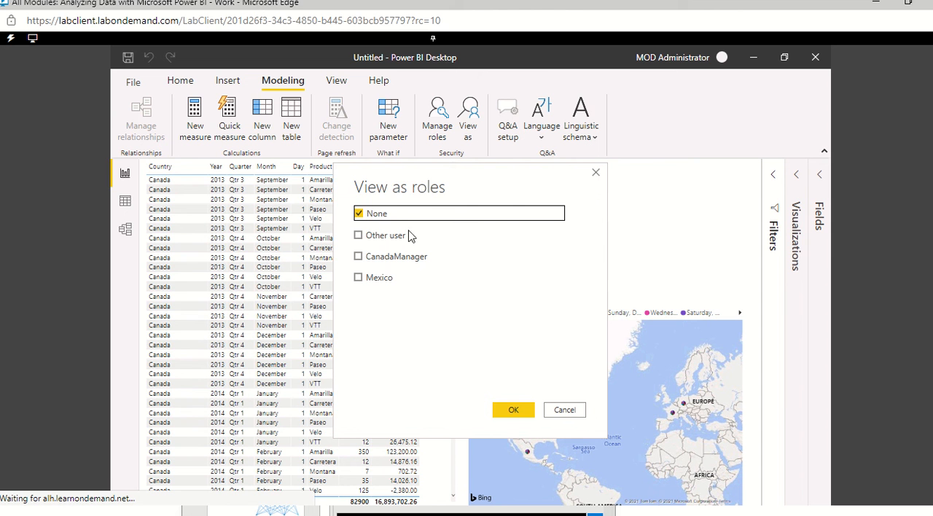
{"action": "left_click", "coordinate": [359, 278]}
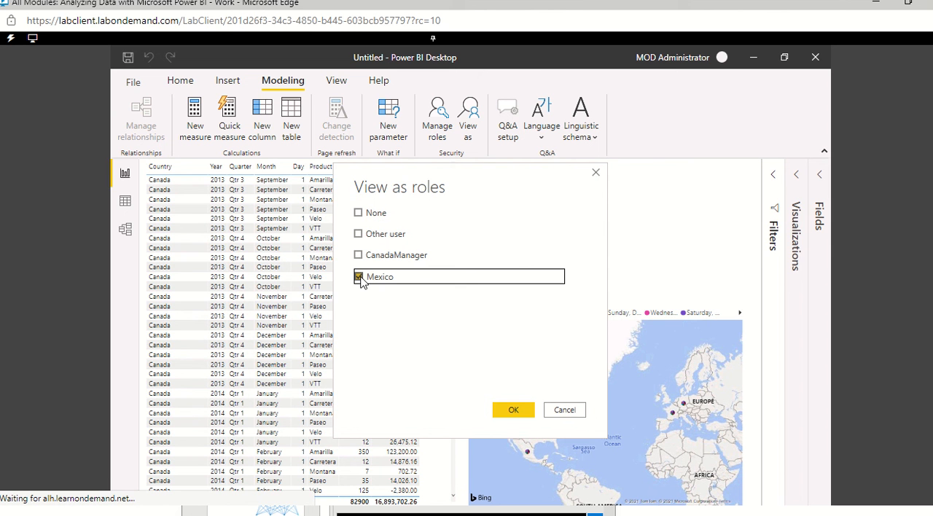
{"action": "left_click", "coordinate": [566, 411]}
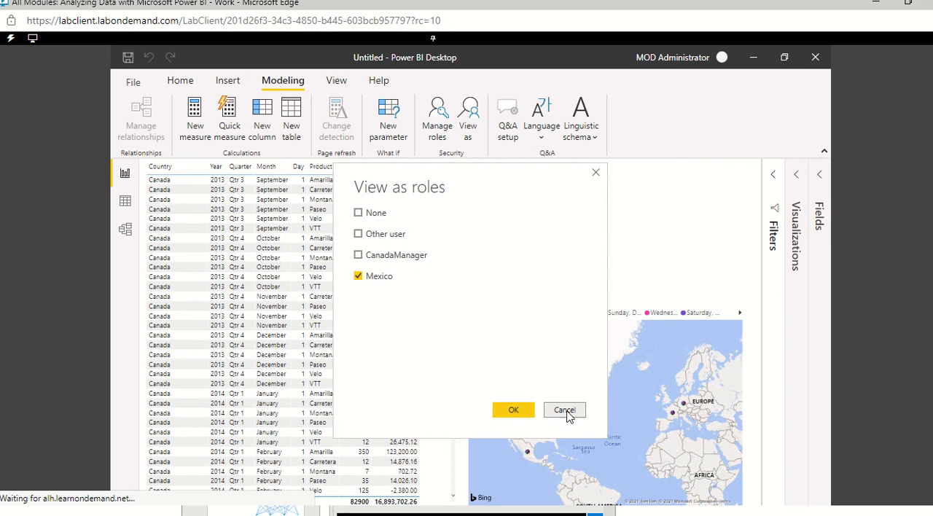
Step: Rename the Mexico security role to Mexico Manager and save the roles
{"action": "left_click", "coordinate": [440, 121]}
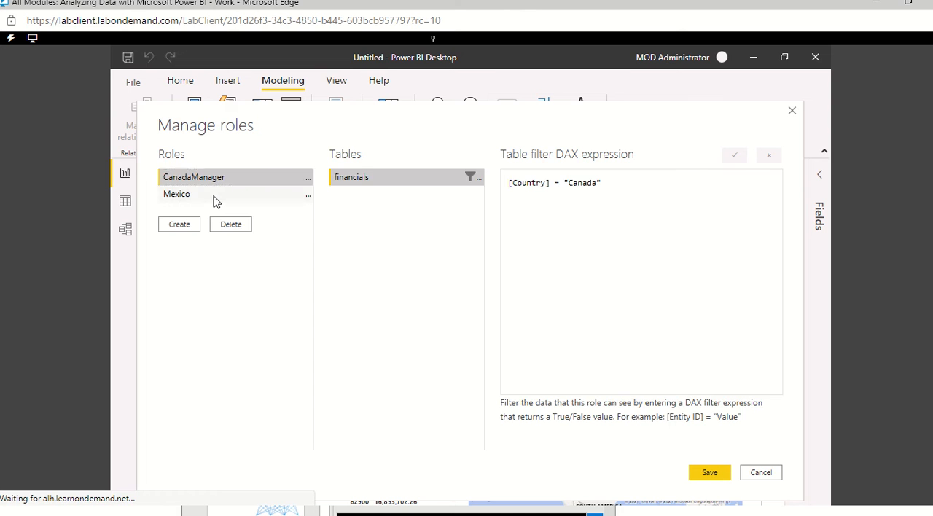
{"action": "left_click", "coordinate": [215, 200]}
{"action": "right_click", "coordinate": [215, 199]}
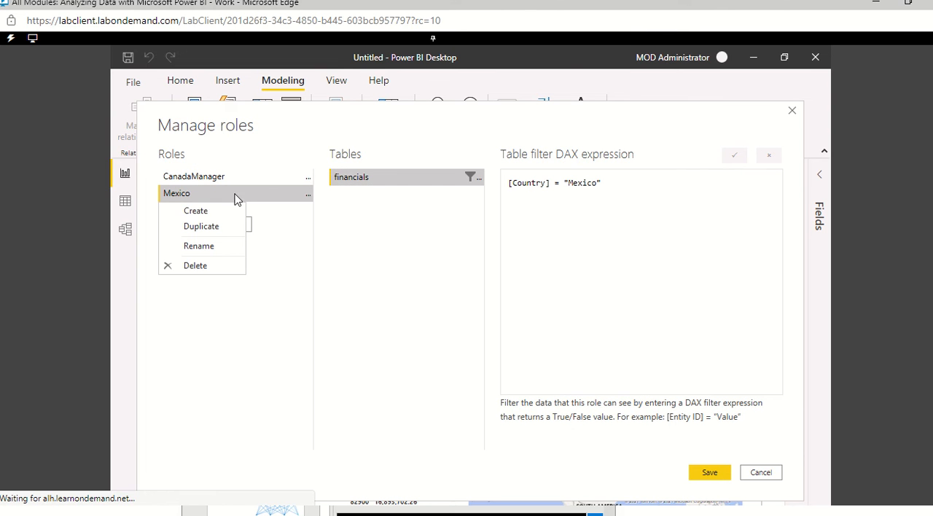
{"action": "left_click", "coordinate": [212, 248]}
{"action": "left_click", "coordinate": [202, 192]}
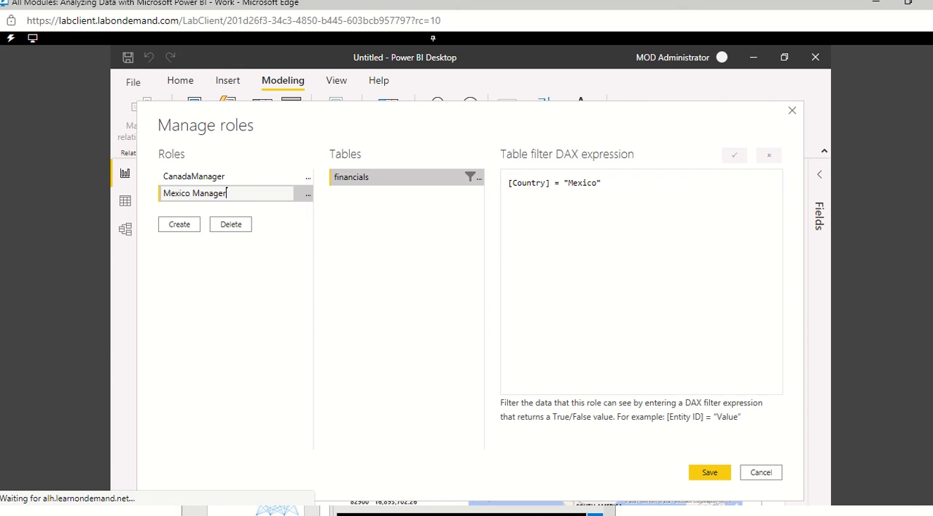
{"action": "left_click", "coordinate": [712, 473]}
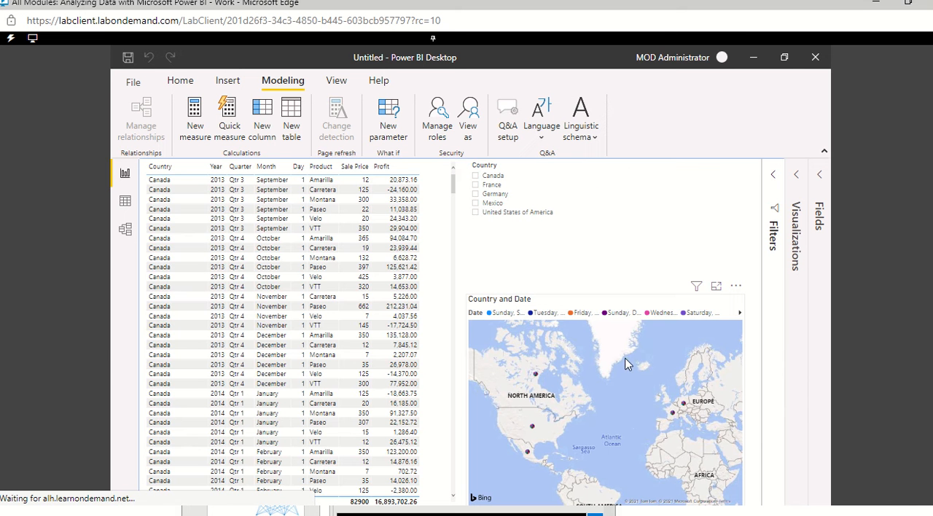
Step: View the report as the Mexico Manager role and shorten the Country slicer around its single entry
{"action": "left_click", "coordinate": [470, 117]}
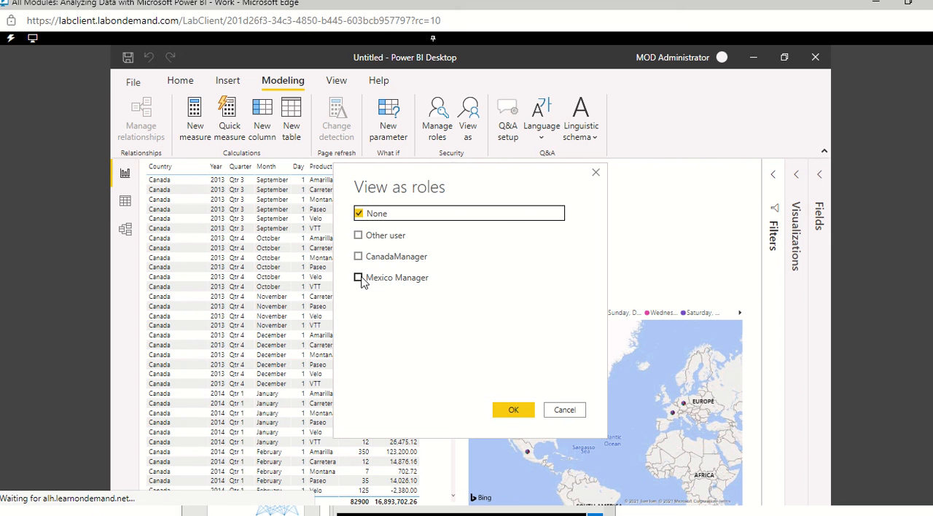
{"action": "left_click", "coordinate": [360, 279]}
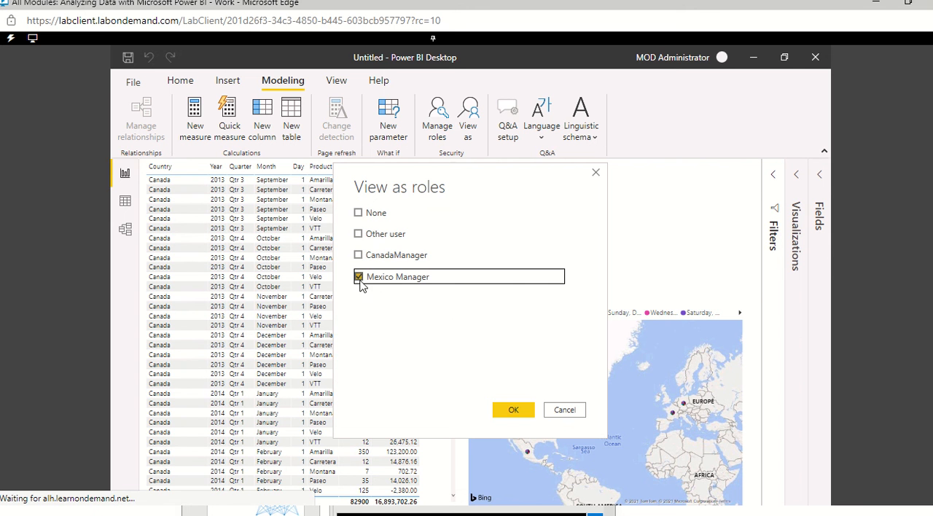
{"action": "left_click", "coordinate": [513, 412]}
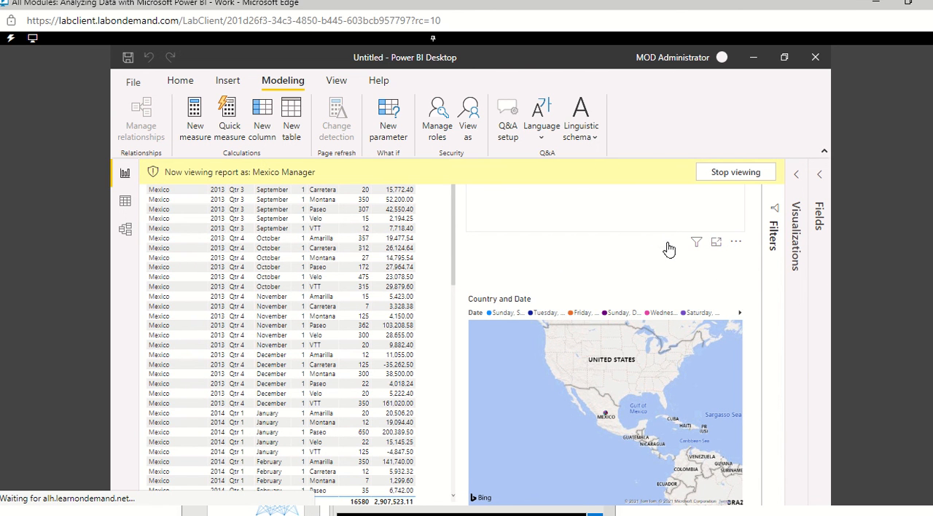
{"action": "left_click", "coordinate": [666, 270]}
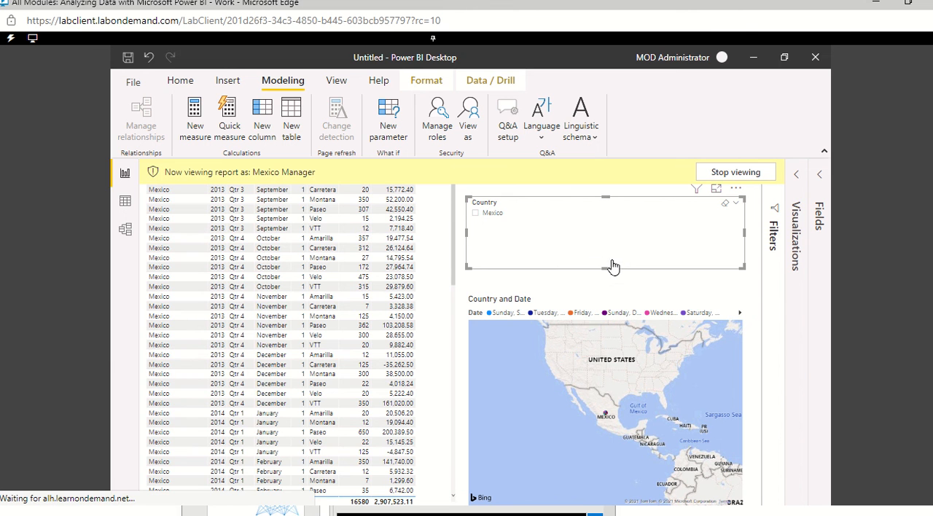
{"action": "left_click_drag", "start_coordinate": [610, 268], "coordinate": [609, 243]}
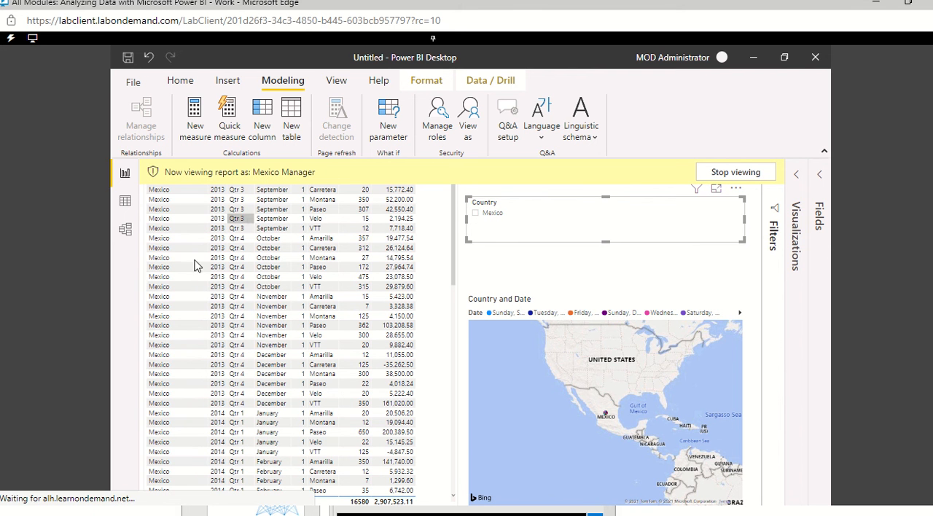
Step: Stop viewing as Mexico Manager after looking through the table rows, and lengthen the Country slicer to fit all its countries
{"action": "scroll", "coordinate": [216, 305], "scroll_direction": "down", "scroll_amount": 20}
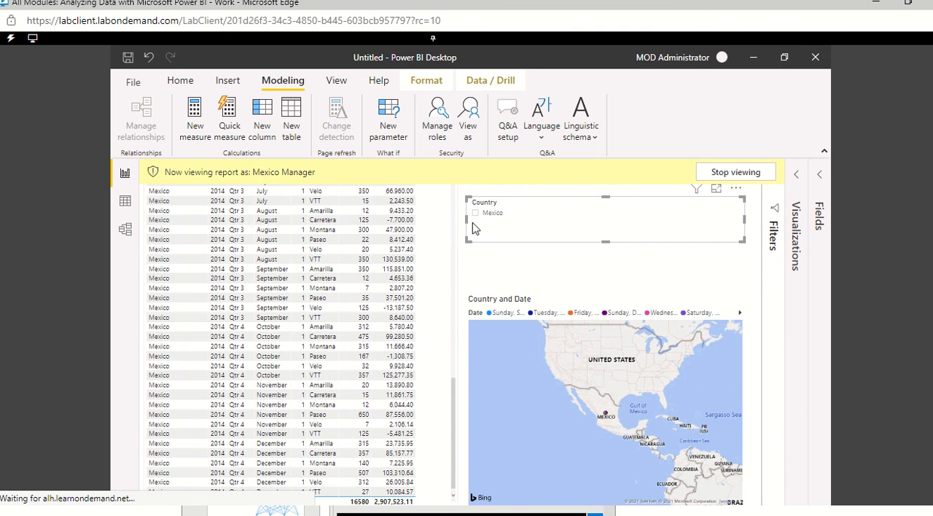
{"action": "left_click", "coordinate": [726, 174]}
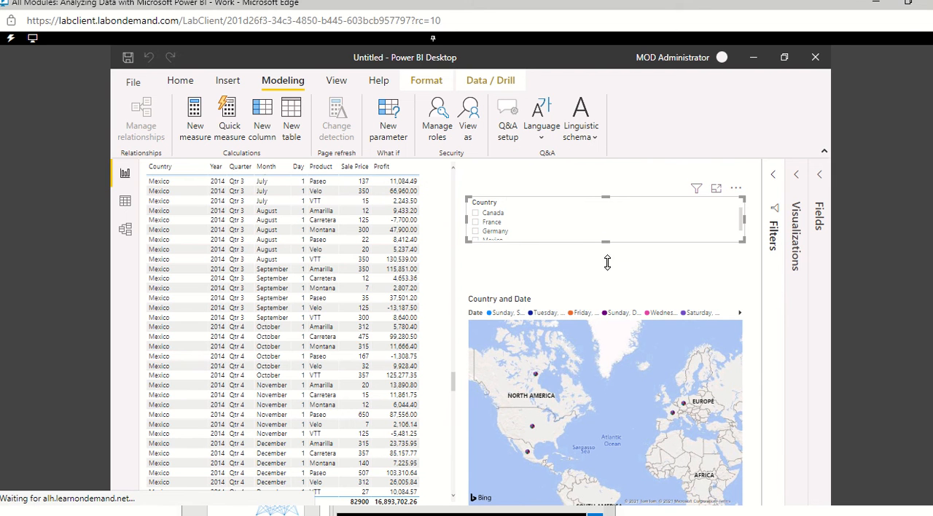
{"action": "left_click_drag", "start_coordinate": [608, 262], "coordinate": [606, 273]}
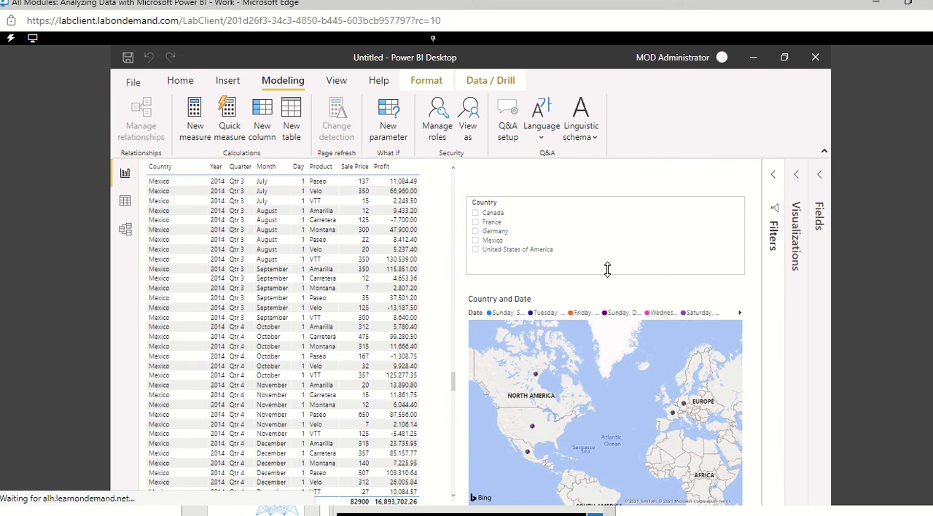
{"action": "left_click", "coordinate": [439, 118]}
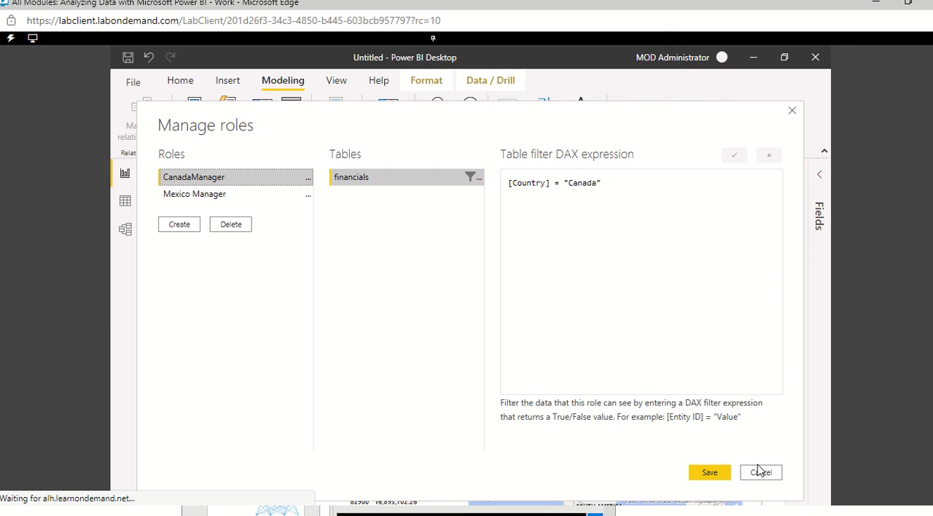
{"action": "left_click", "coordinate": [761, 473]}
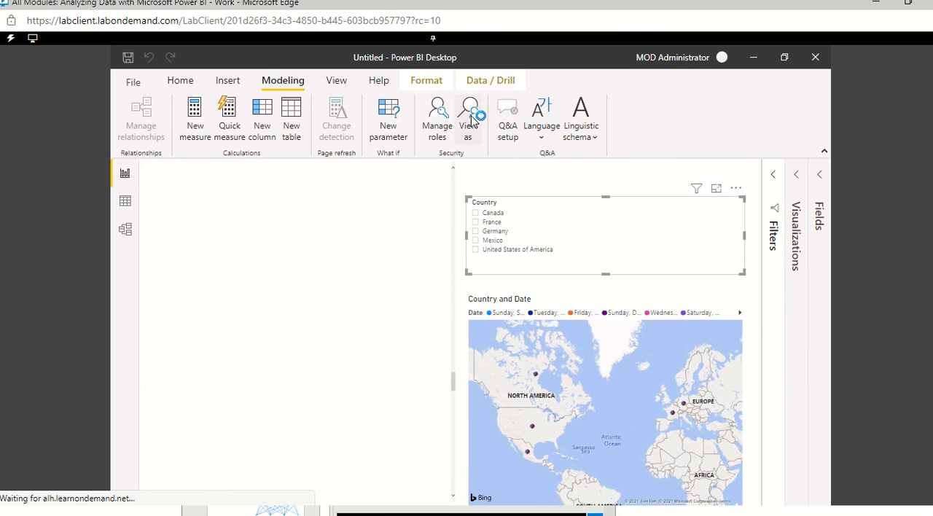
{"action": "left_click", "coordinate": [471, 120]}
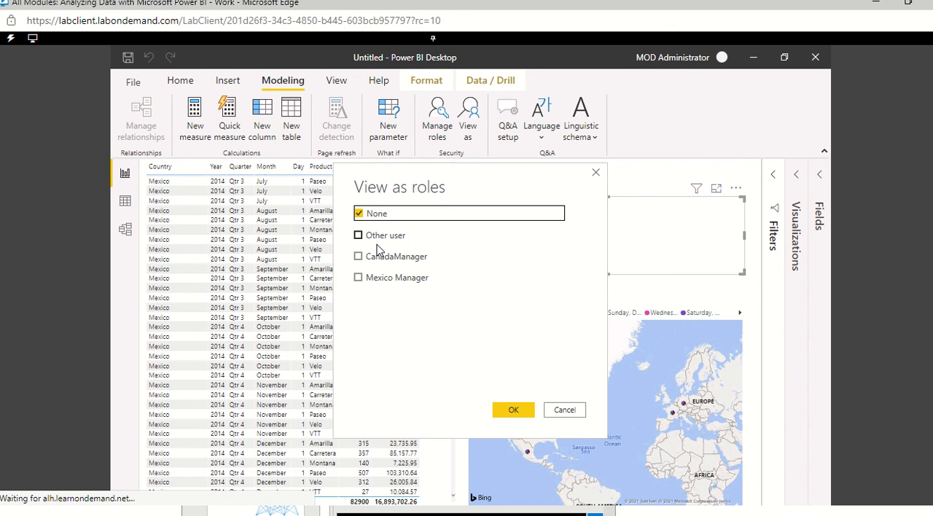
{"action": "left_click", "coordinate": [360, 238]}
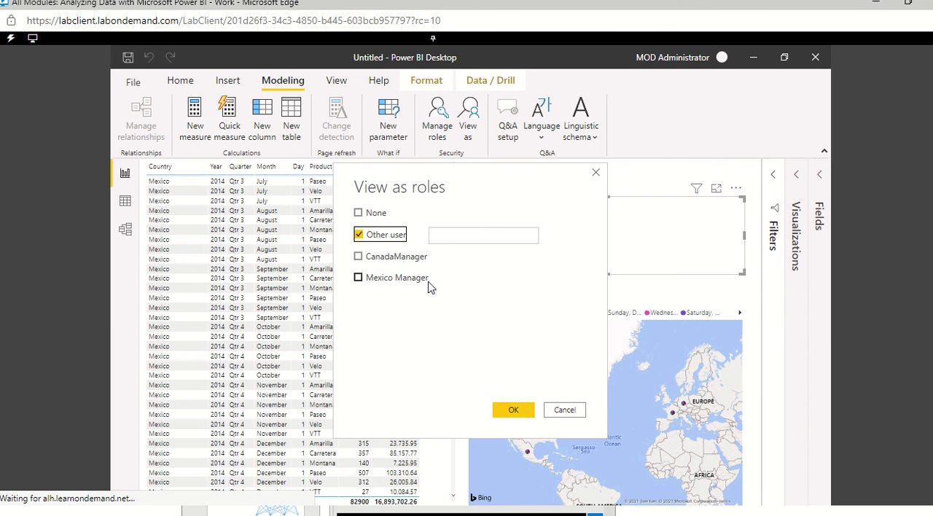
{"action": "left_click", "coordinate": [511, 410]}
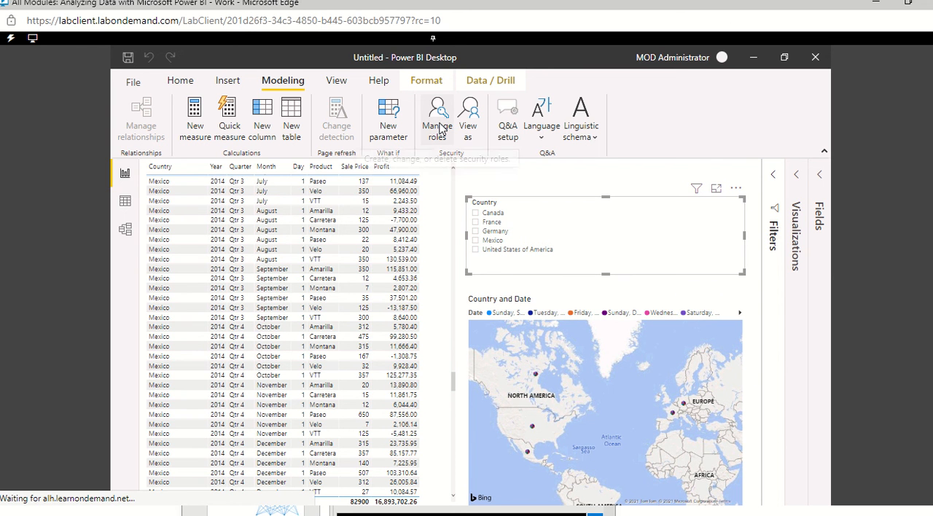
Step: View the report as the CanadaManager and Mexico Manager roles together and examine the slicer, map and table rows
{"action": "left_click", "coordinate": [471, 130]}
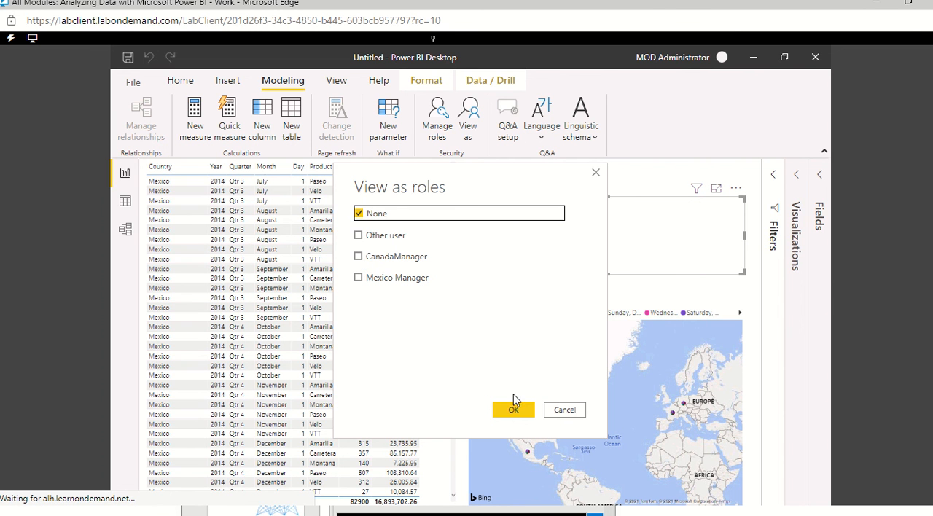
{"action": "left_click", "coordinate": [362, 261]}
{"action": "left_click", "coordinate": [359, 282]}
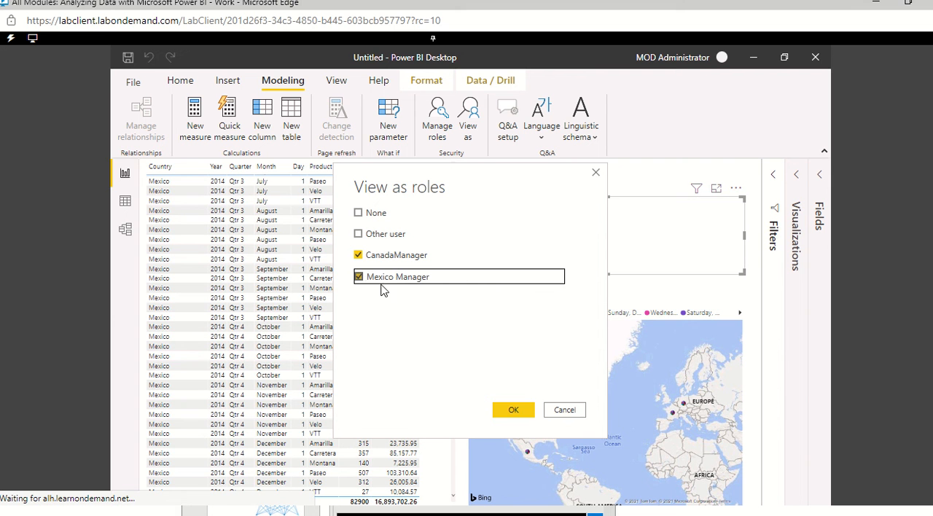
{"action": "left_click", "coordinate": [513, 410]}
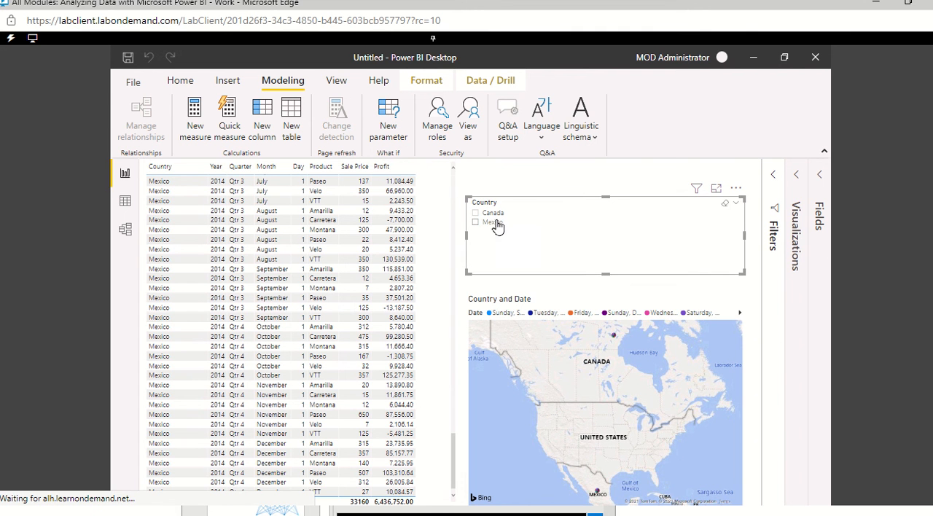
{"action": "scroll", "coordinate": [592, 386], "scroll_direction": "down", "scroll_amount": 3}
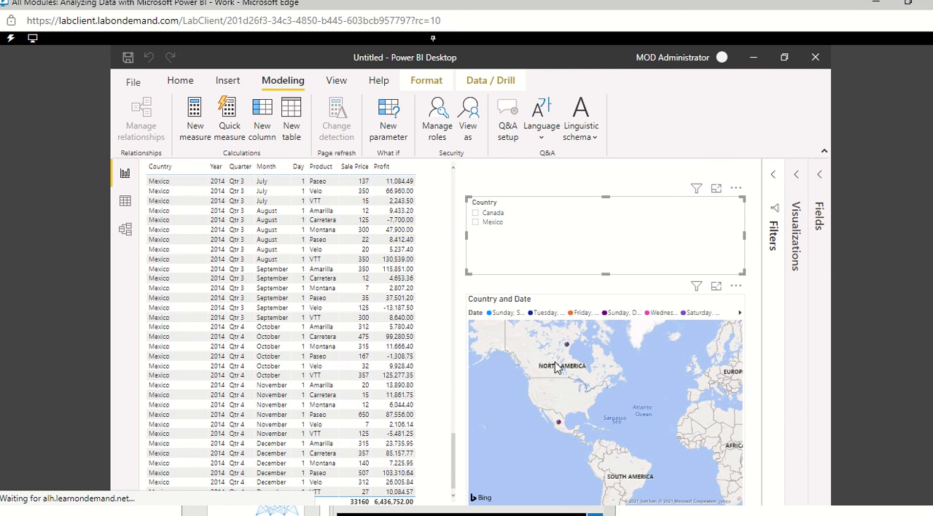
{"action": "scroll", "coordinate": [583, 375], "scroll_direction": "up", "scroll_amount": 2}
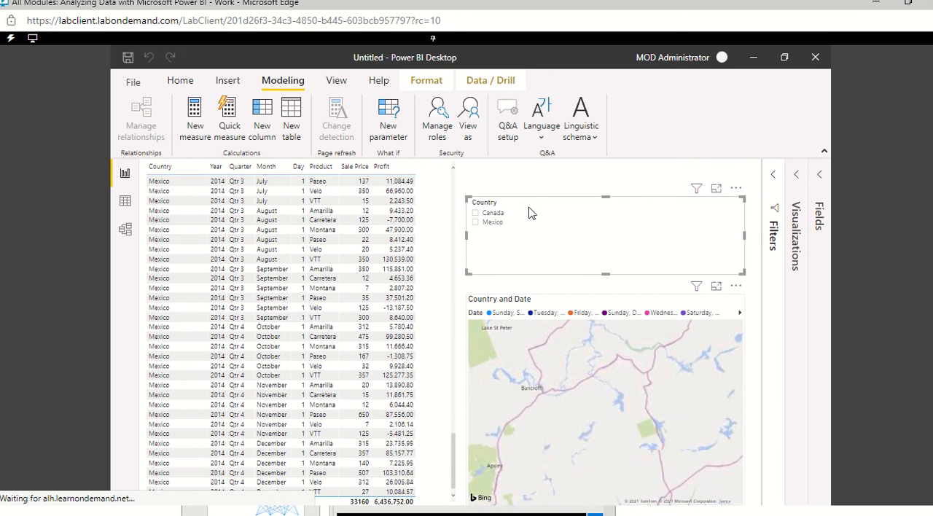
{"action": "mouse_move", "coordinate": [412, 9]}
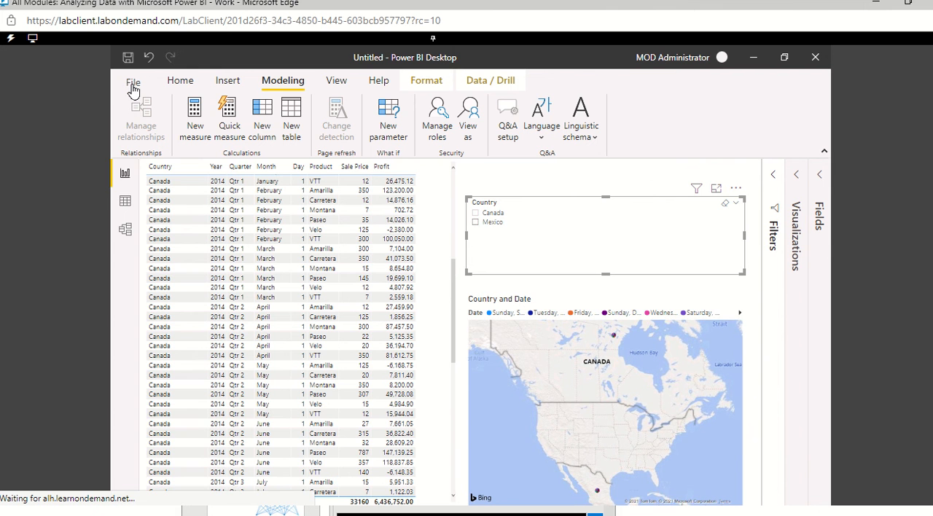
Step: Start publishing the report and save it as NewReports in the Solution folder
{"action": "left_click", "coordinate": [134, 82]}
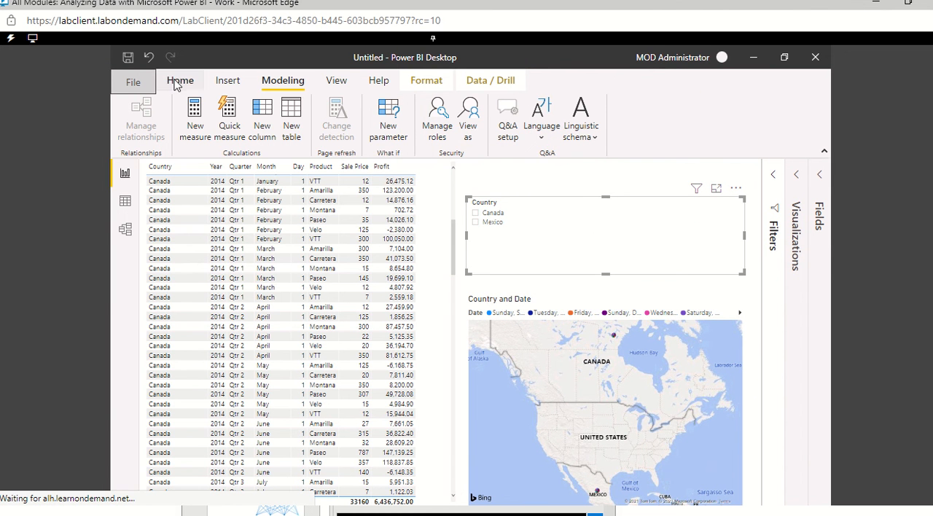
{"action": "left_click", "coordinate": [174, 84]}
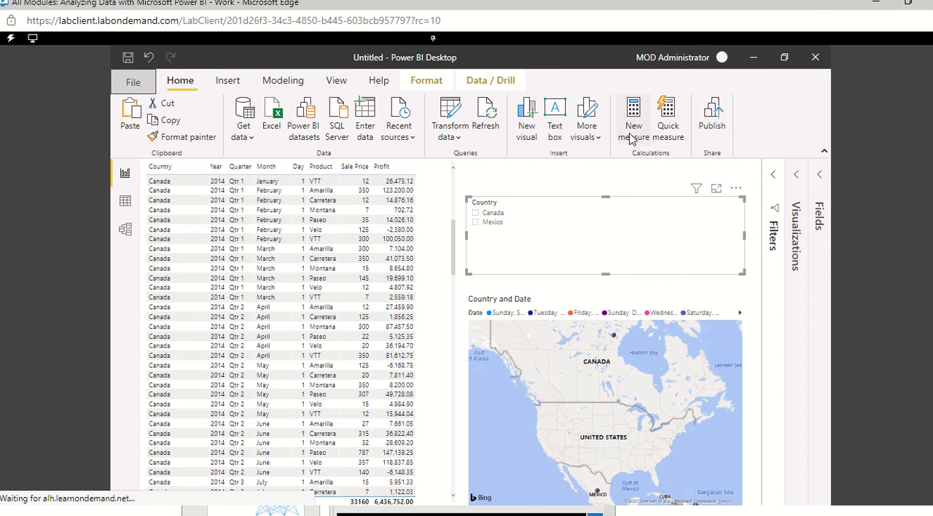
{"action": "left_click", "coordinate": [713, 117]}
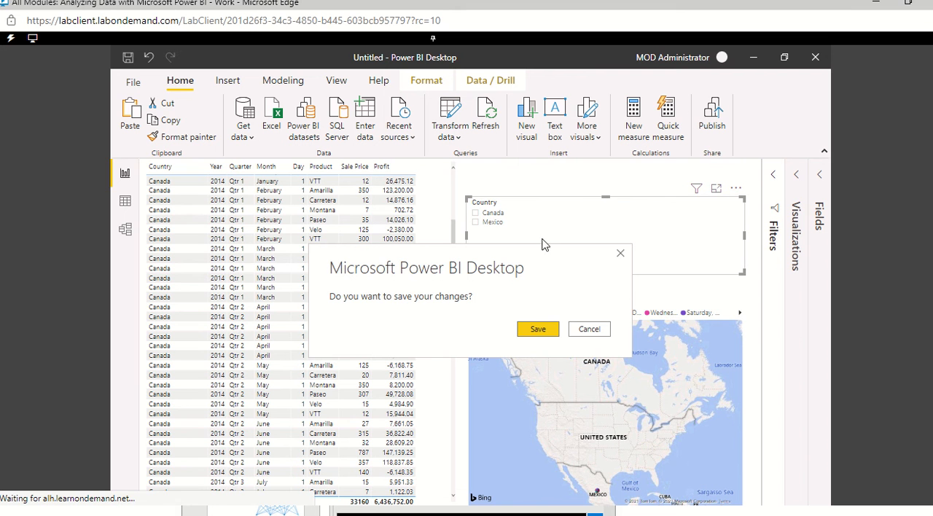
{"action": "left_click", "coordinate": [537, 330]}
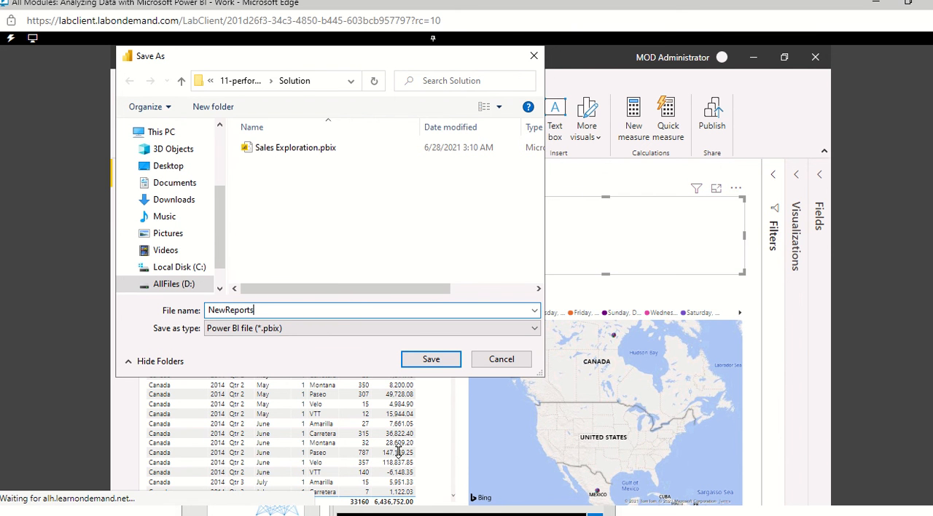
{"action": "left_click", "coordinate": [439, 366]}
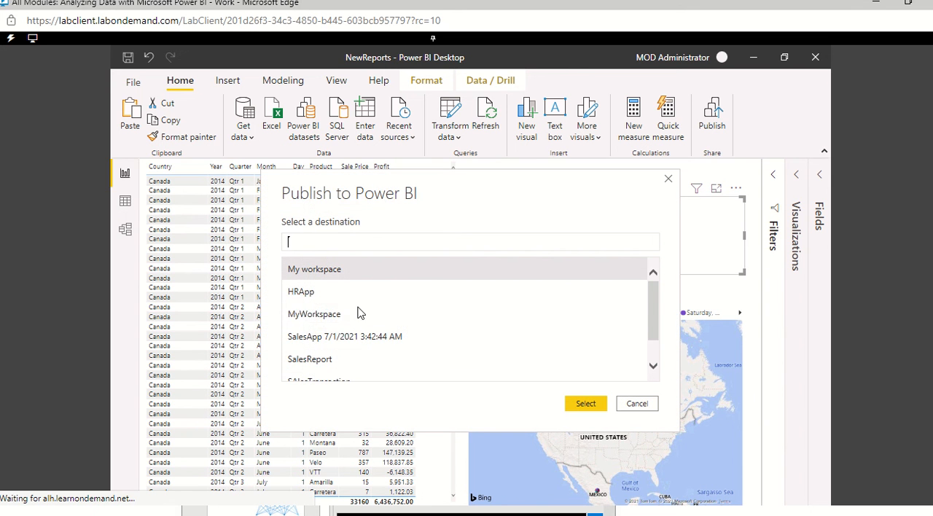
Step: Publish NewReports to SundayWorkspace and open the published report in the Power BI service
{"action": "scroll", "coordinate": [346, 367], "scroll_direction": "down", "scroll_amount": 2}
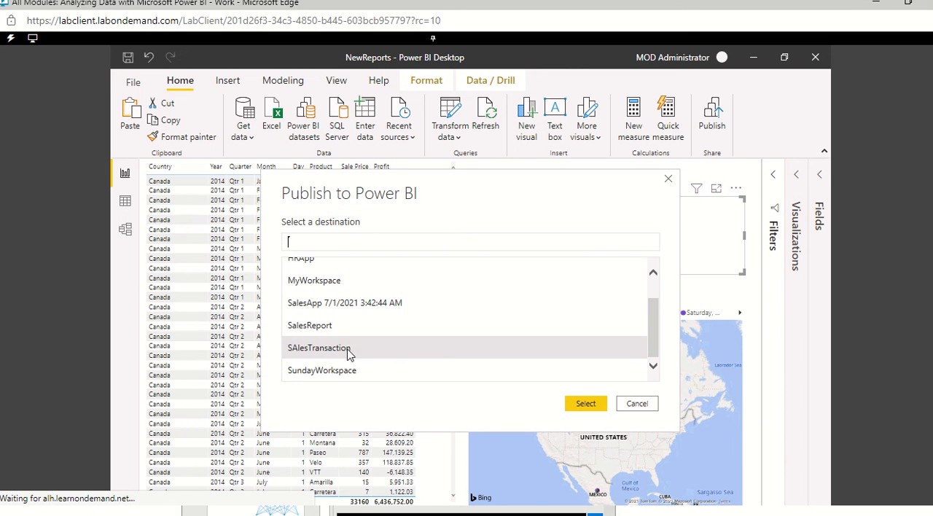
{"action": "left_click", "coordinate": [347, 369]}
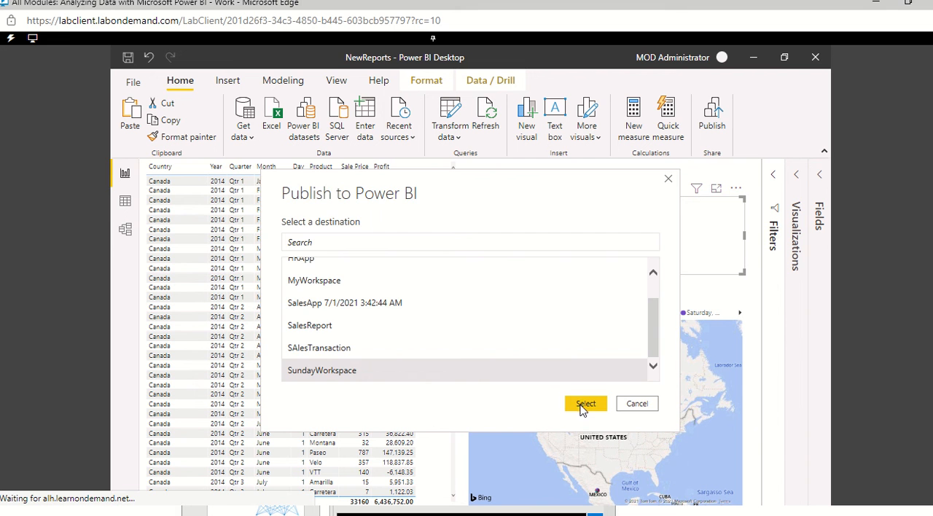
{"action": "left_click", "coordinate": [584, 406]}
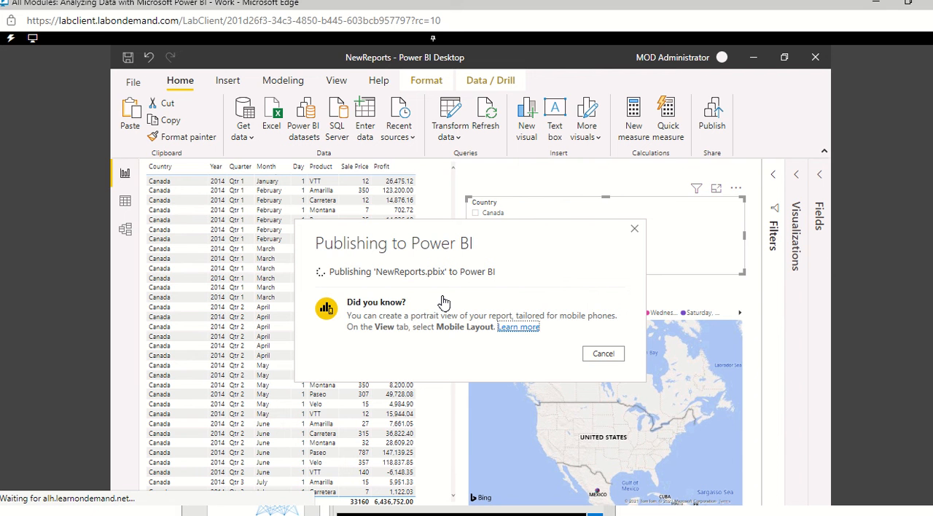
{"action": "left_click_drag", "start_coordinate": [517, 226], "coordinate": [451, 364]}
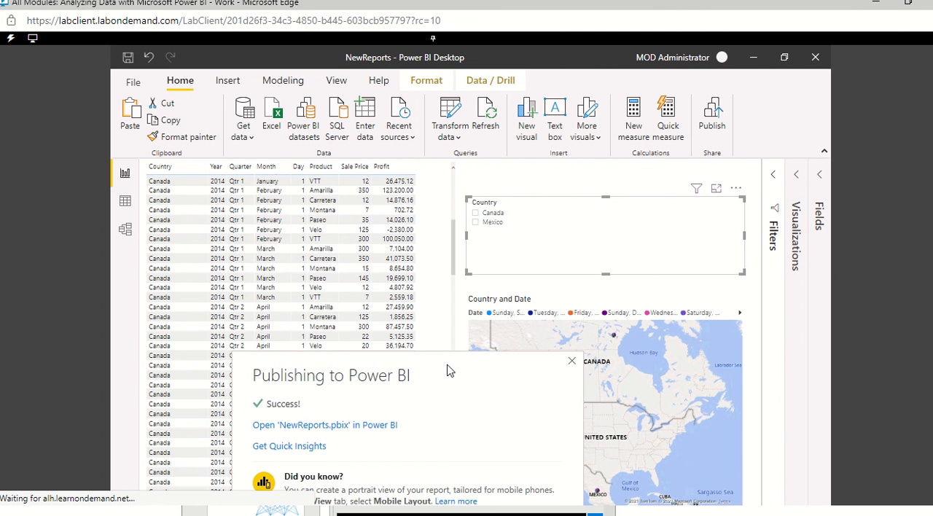
{"action": "left_click_drag", "start_coordinate": [452, 223], "coordinate": [453, 213]}
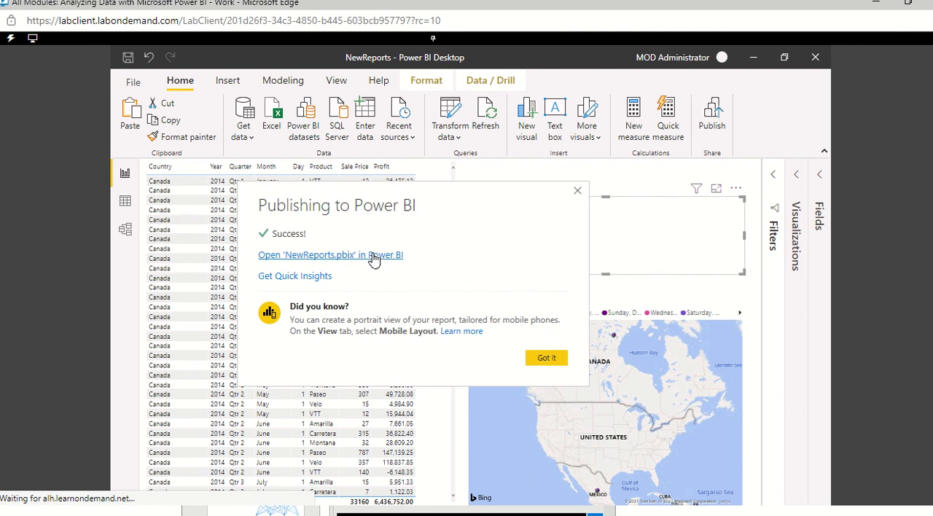
{"action": "left_click", "coordinate": [371, 255]}
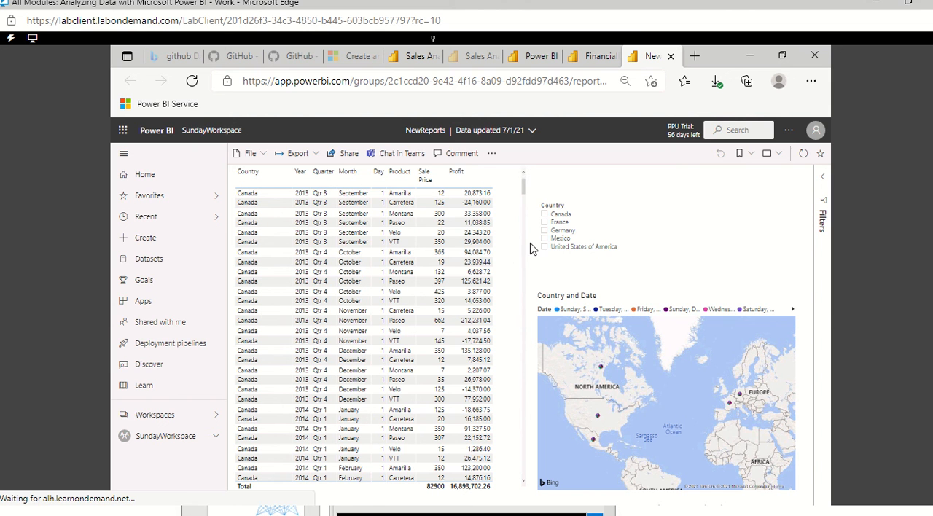
Step: Open the Power BI service's settings page for the signed-in account
{"action": "left_click", "coordinate": [817, 131]}
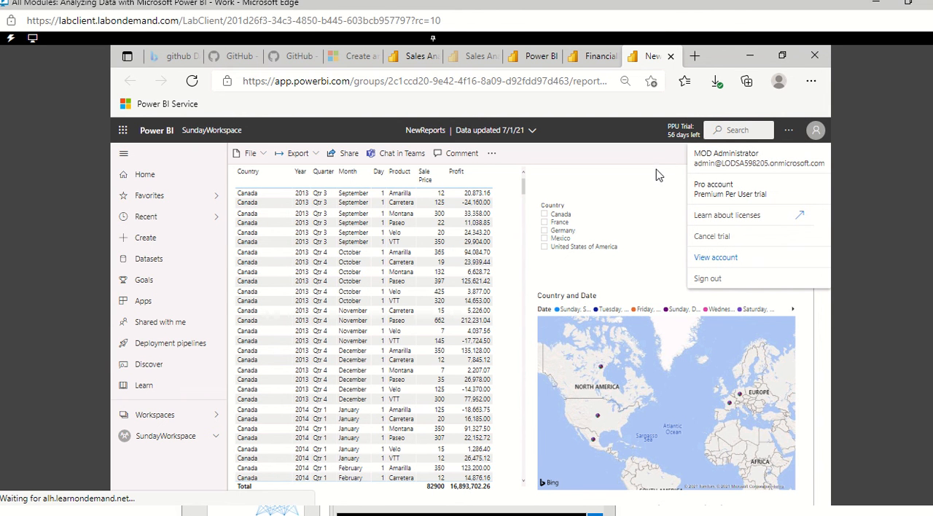
{"action": "left_click", "coordinate": [773, 123]}
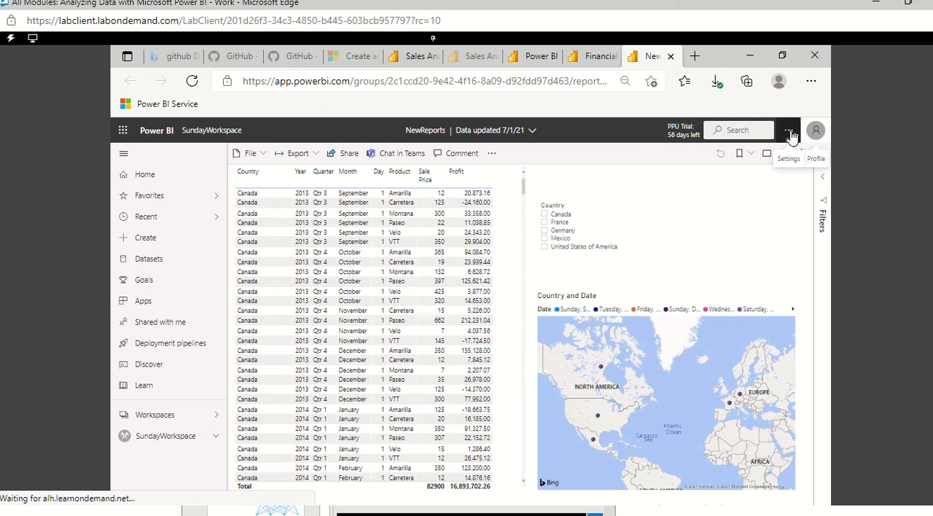
{"action": "left_click", "coordinate": [790, 133]}
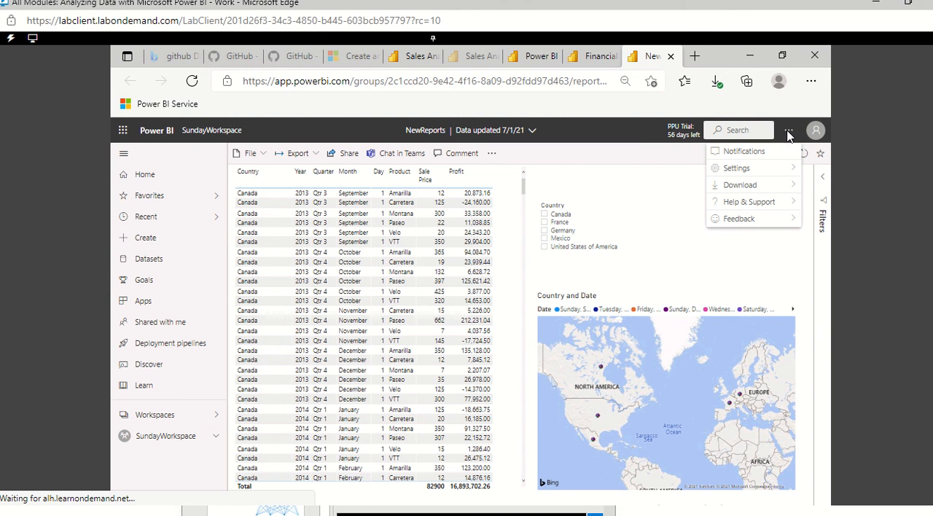
{"action": "mouse_move", "coordinate": [743, 172]}
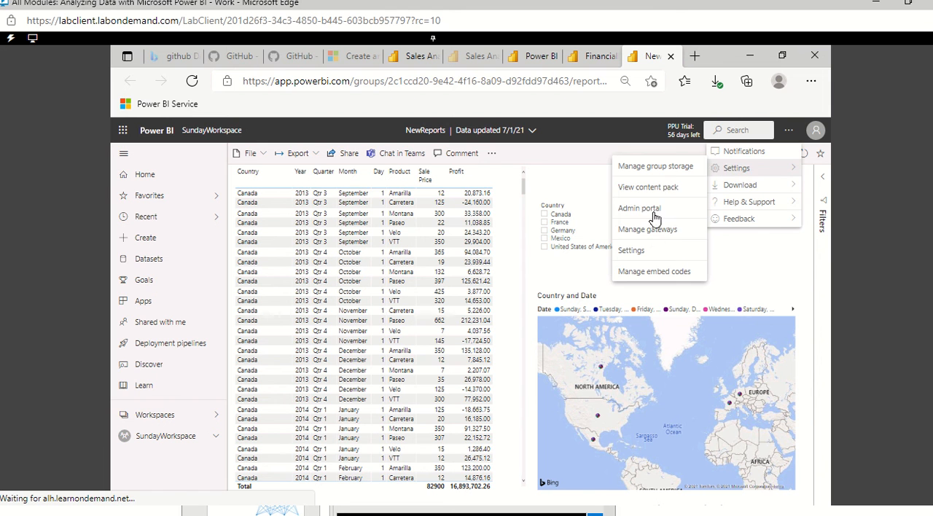
{"action": "left_click", "coordinate": [630, 252]}
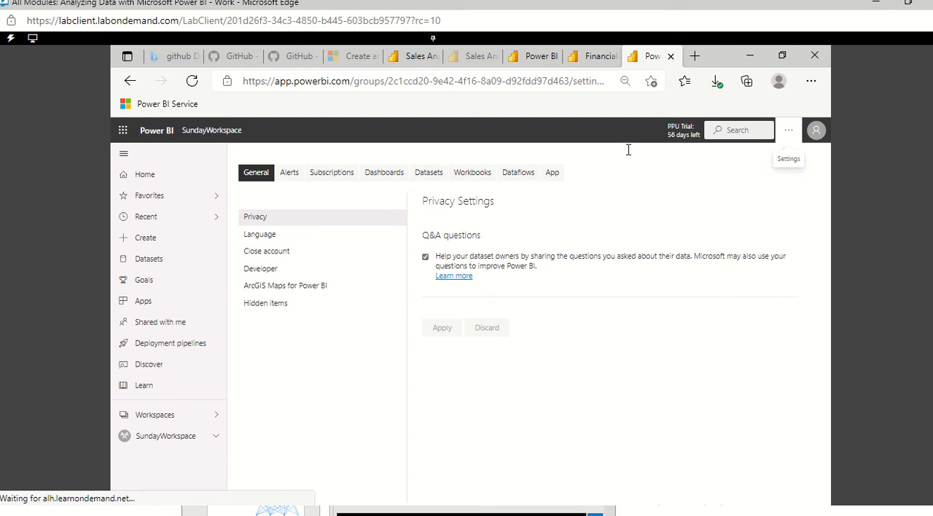
Step: Return to the published NewReports report and reopen the Power BI service's settings page from there
{"action": "left_click", "coordinate": [132, 80]}
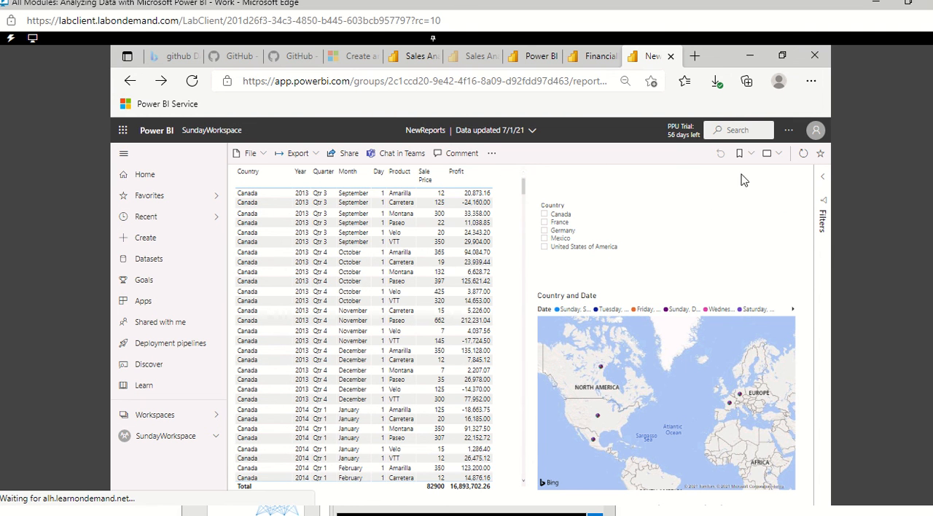
{"action": "left_click", "coordinate": [791, 133]}
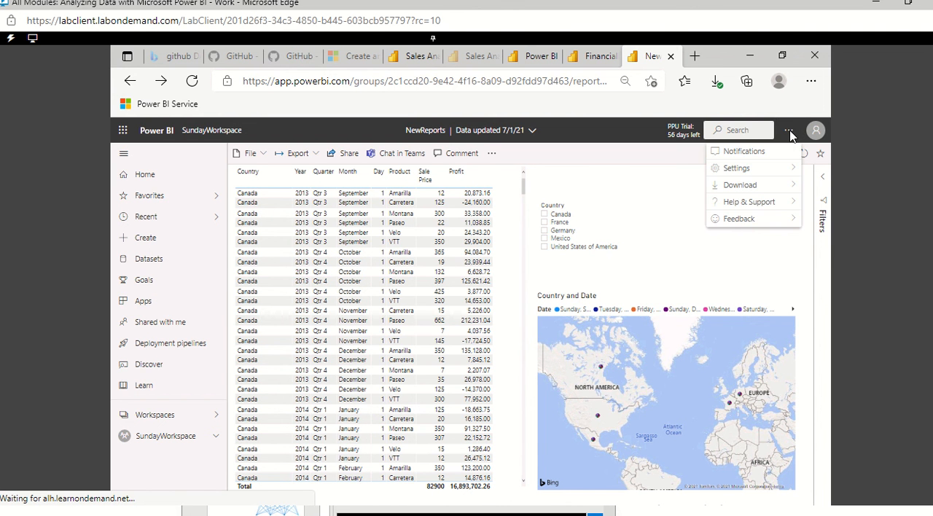
{"action": "mouse_move", "coordinate": [772, 168]}
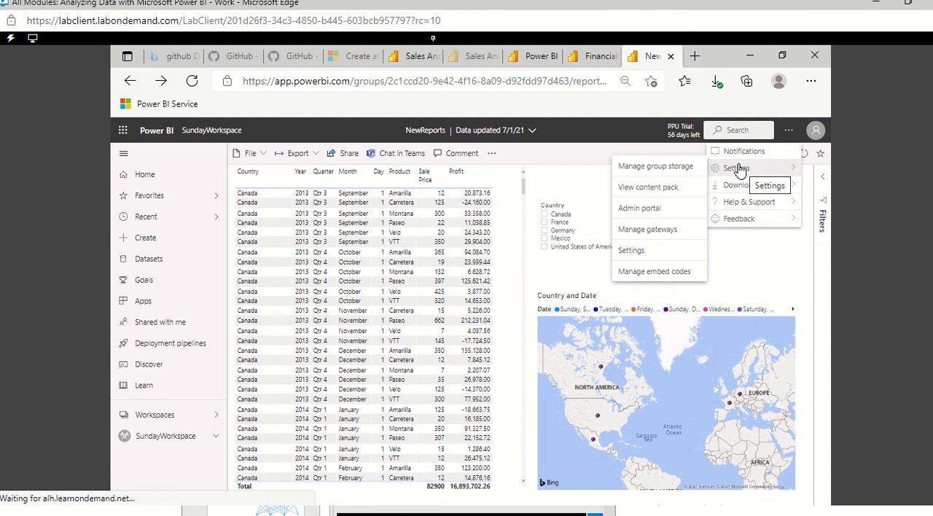
{"action": "left_click", "coordinate": [631, 251]}
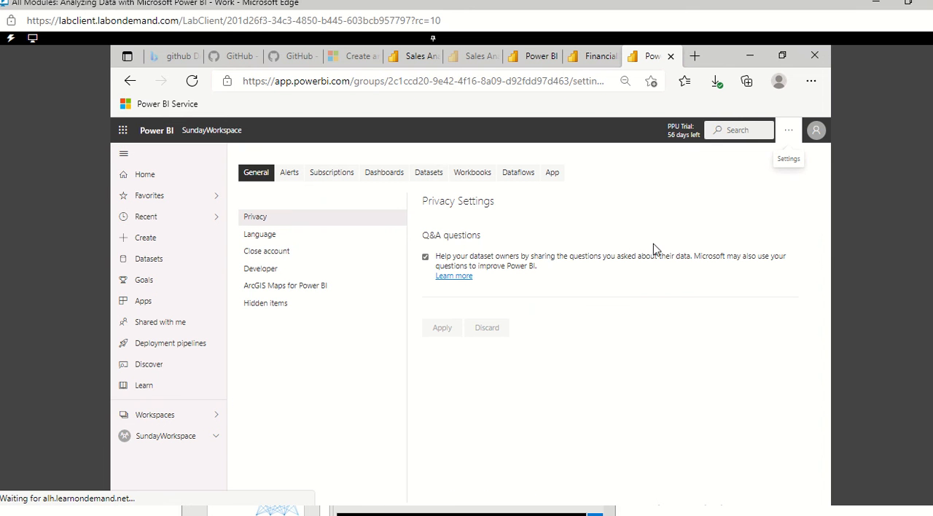
Step: Look through the language, alerts and subscriptions settings and the dashboard settings for Sales Analysis.pbix
{"action": "left_click", "coordinate": [267, 237]}
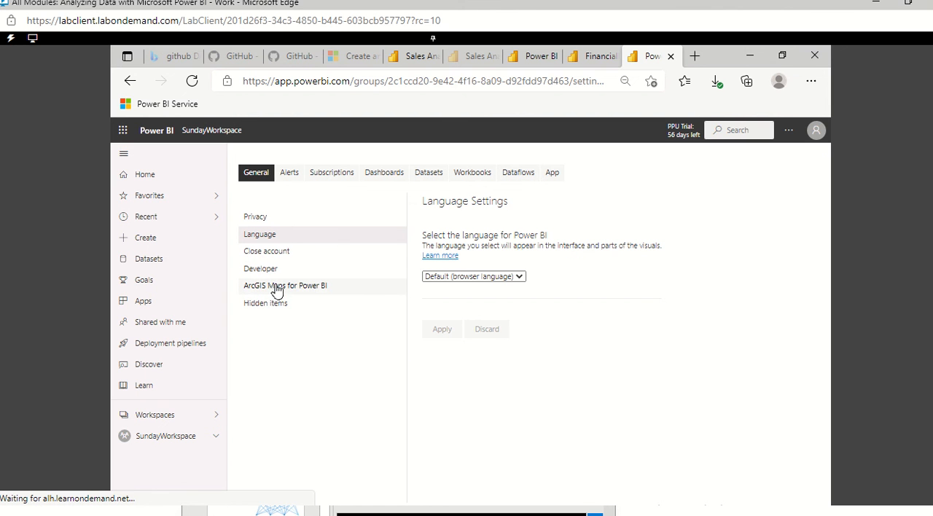
{"action": "left_click", "coordinate": [292, 175]}
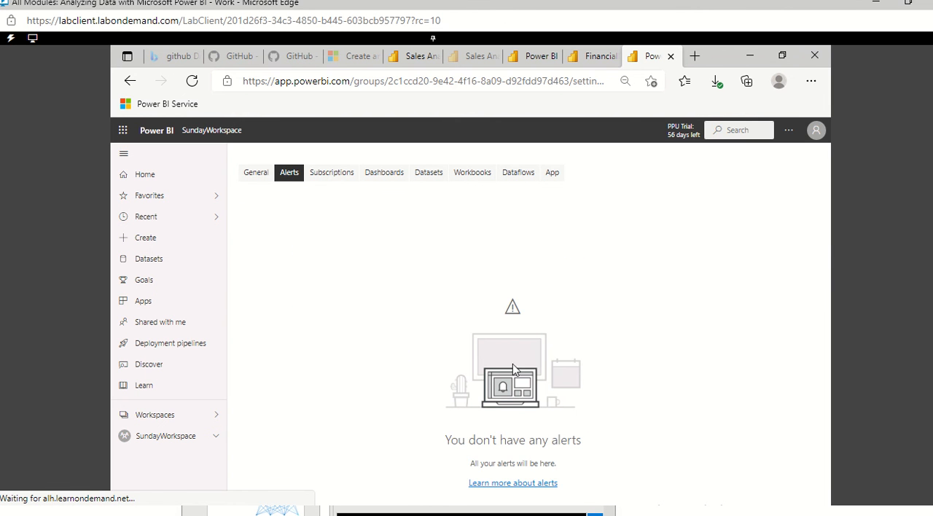
{"action": "left_click", "coordinate": [334, 176]}
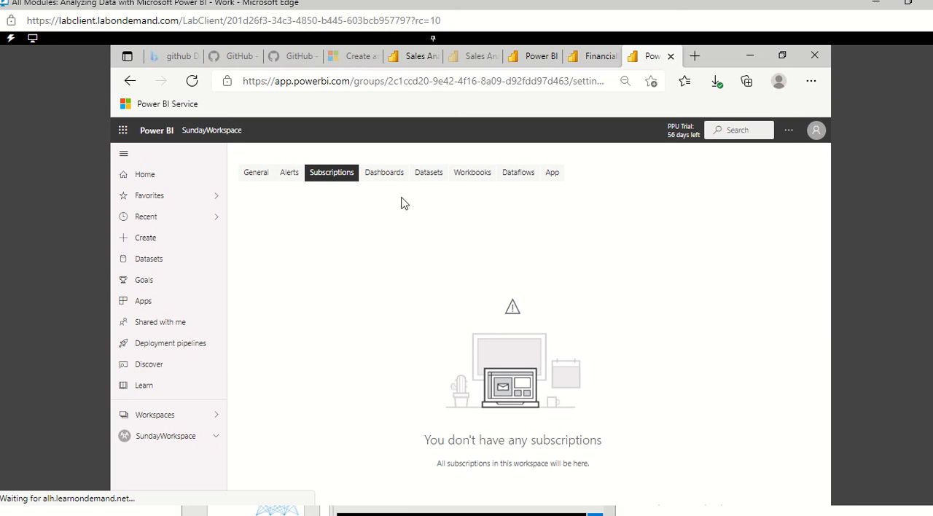
{"action": "left_click", "coordinate": [375, 171]}
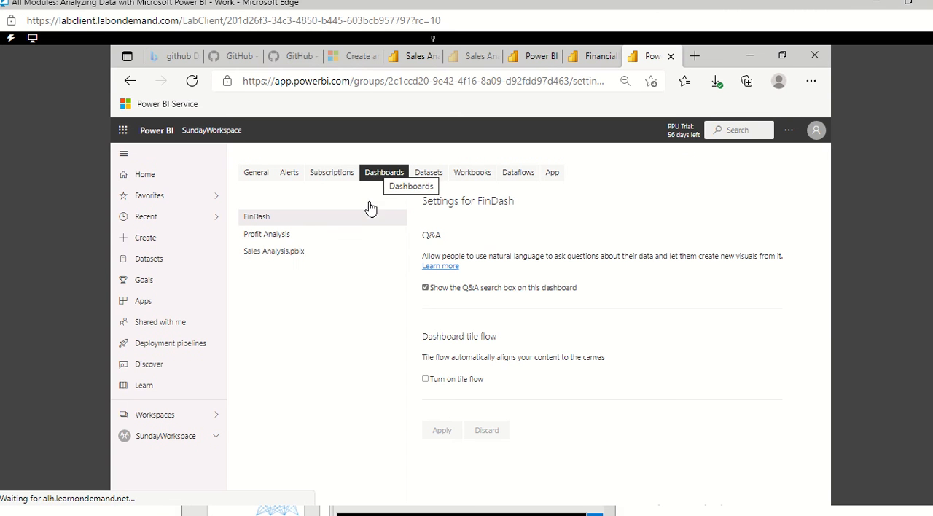
{"action": "left_click", "coordinate": [271, 252]}
{"action": "left_click", "coordinate": [274, 253]}
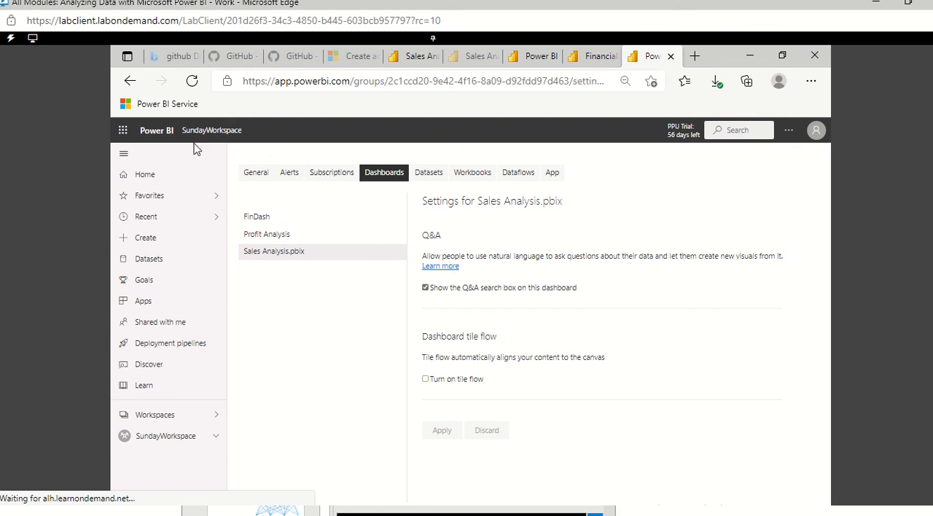
Step: View the dataset settings for FinancialReport2 and FinancialReport1, and expand the gateway connection details of FinancialReport1
{"action": "left_click", "coordinate": [431, 176]}
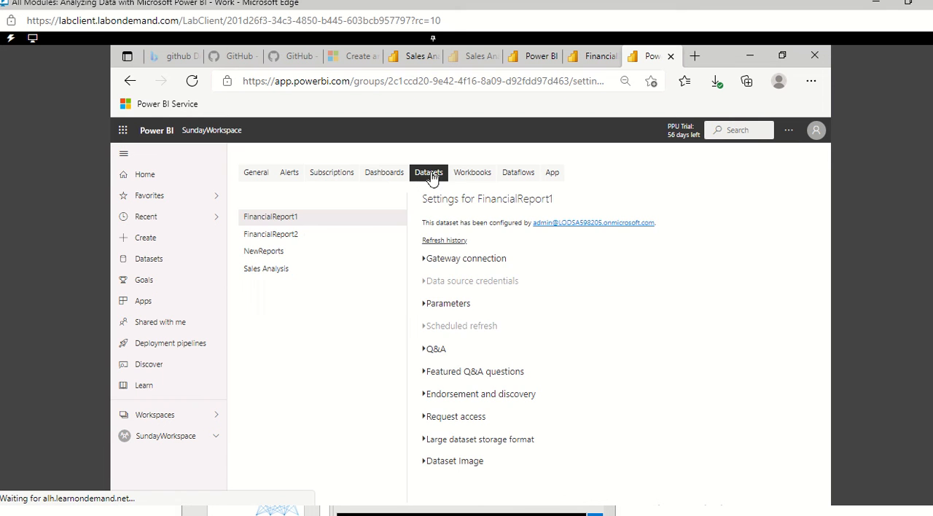
{"action": "left_click", "coordinate": [288, 236]}
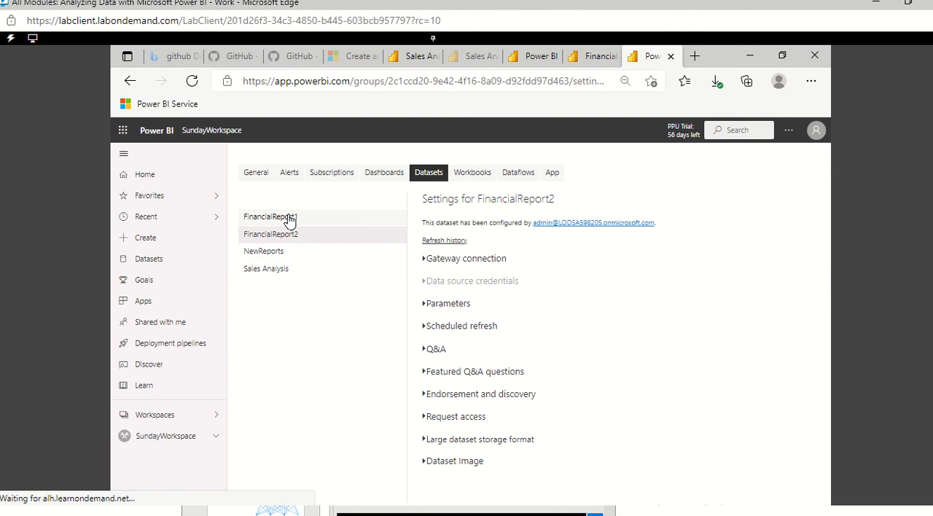
{"action": "left_click", "coordinate": [289, 222]}
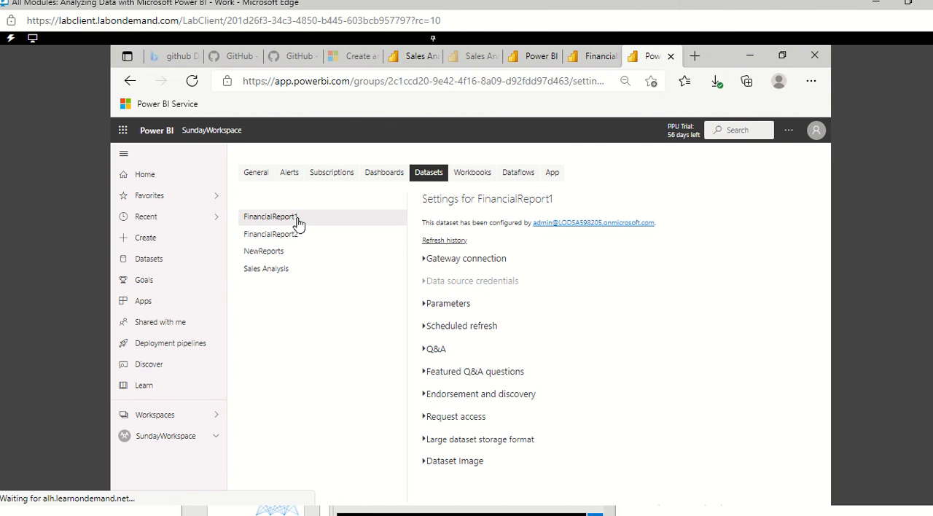
{"action": "left_click", "coordinate": [427, 262]}
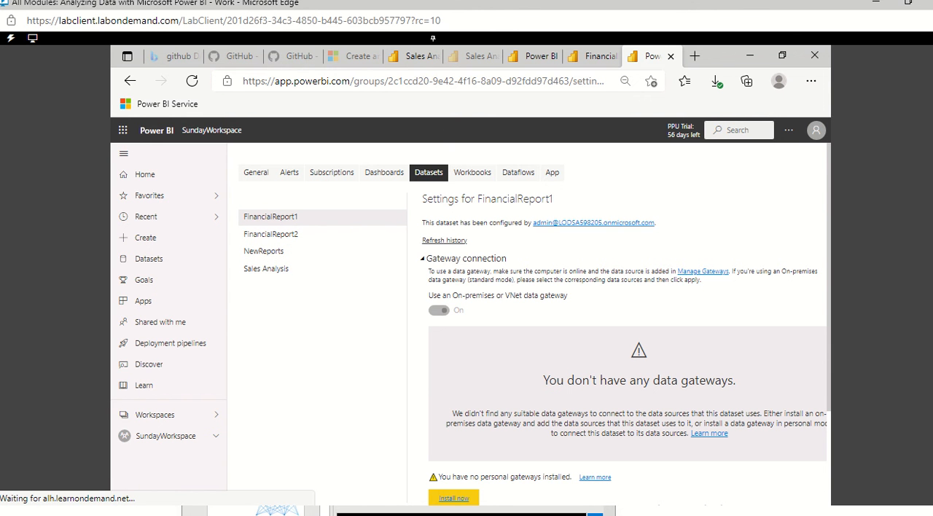
{"action": "scroll", "coordinate": [548, 452], "scroll_direction": "down", "scroll_amount": 1}
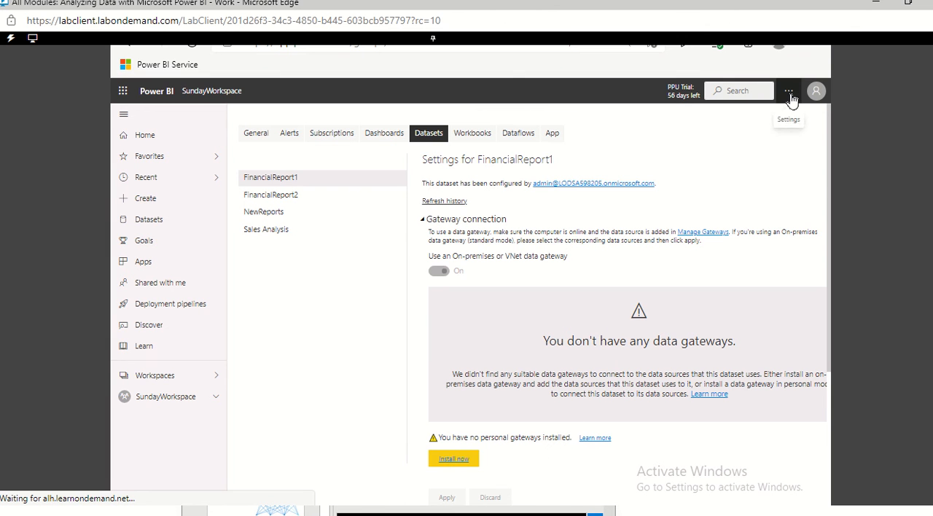
Step: Download the installer for the on-premises data gateway (personal mode) from FinancialReport1's gateway connection settings
{"action": "left_click", "coordinate": [790, 93]}
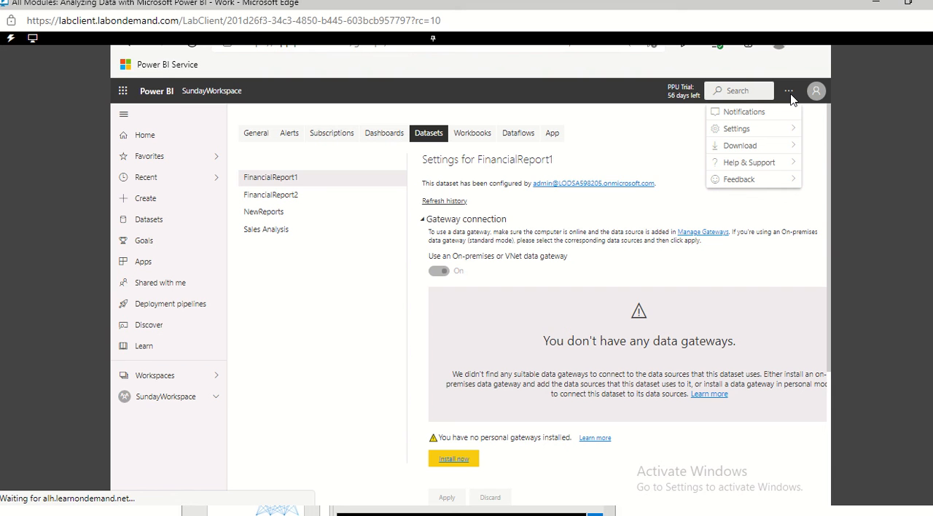
{"action": "mouse_move", "coordinate": [790, 149]}
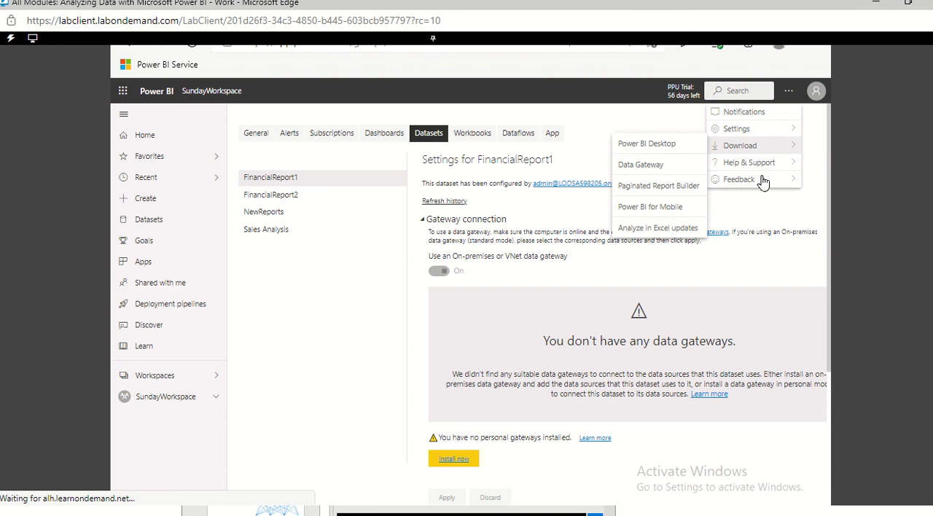
{"action": "left_click", "coordinate": [460, 464]}
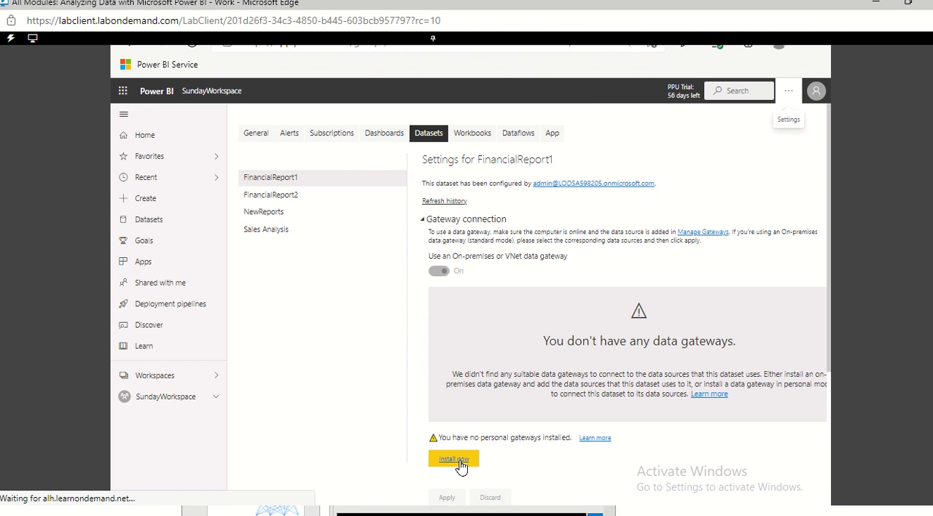
{"action": "left_click", "coordinate": [462, 464]}
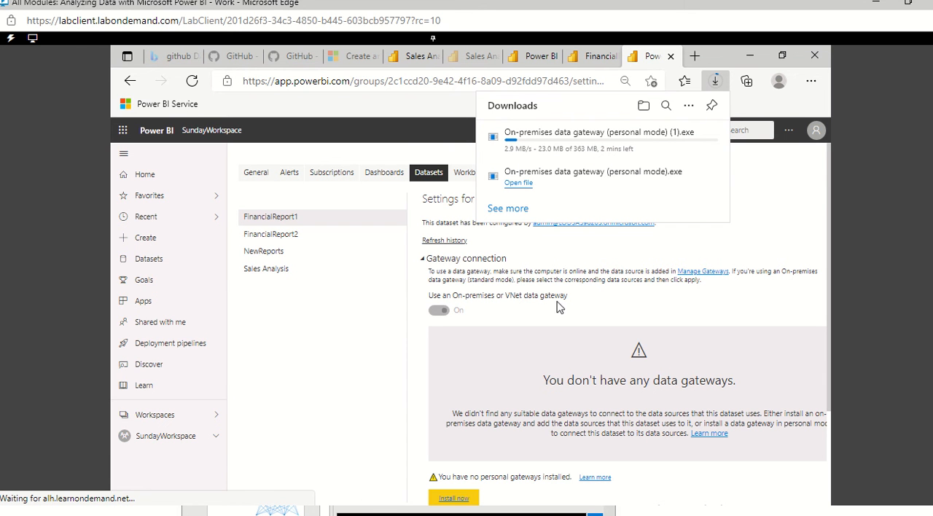
{"action": "scroll", "coordinate": [554, 379], "scroll_direction": "down", "scroll_amount": 3}
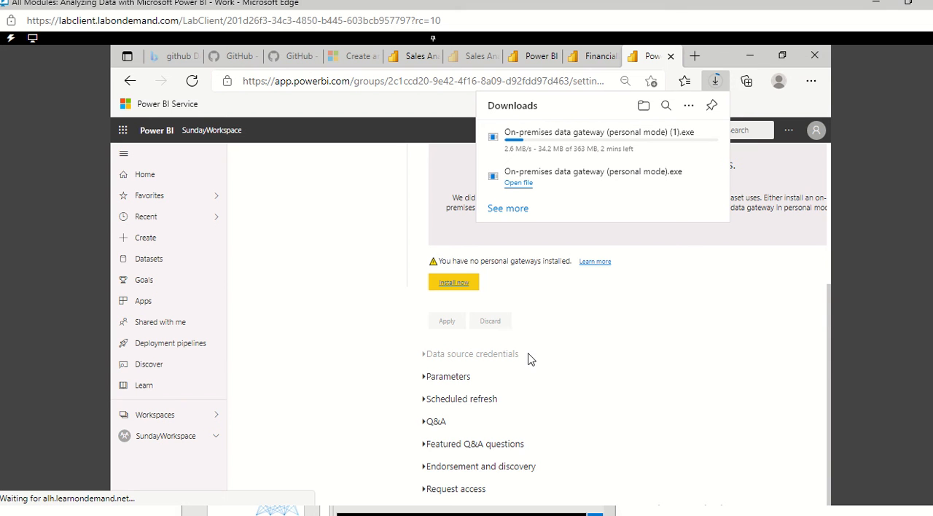
{"action": "scroll", "coordinate": [520, 337], "scroll_direction": "up", "scroll_amount": 3}
{"action": "scroll", "coordinate": [520, 338], "scroll_direction": "down", "scroll_amount": 3}
{"action": "scroll", "coordinate": [548, 347], "scroll_direction": "up", "scroll_amount": 3}
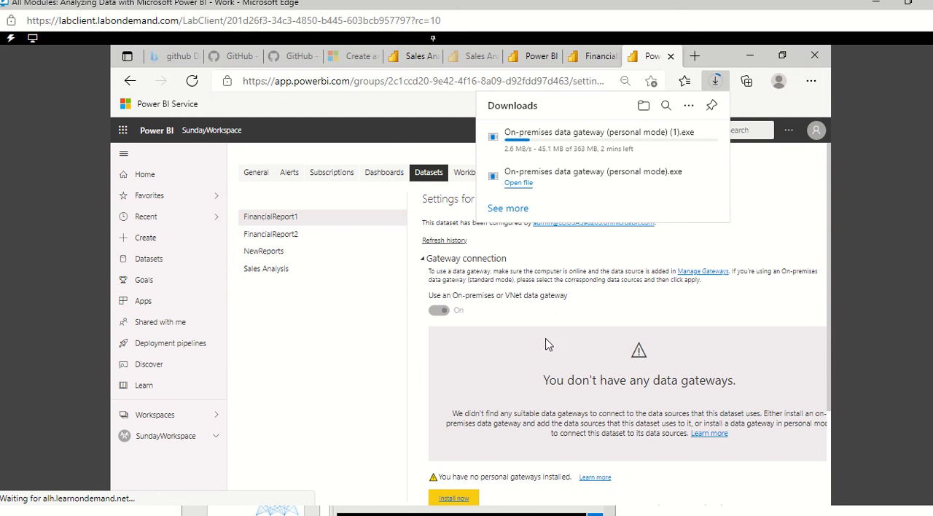